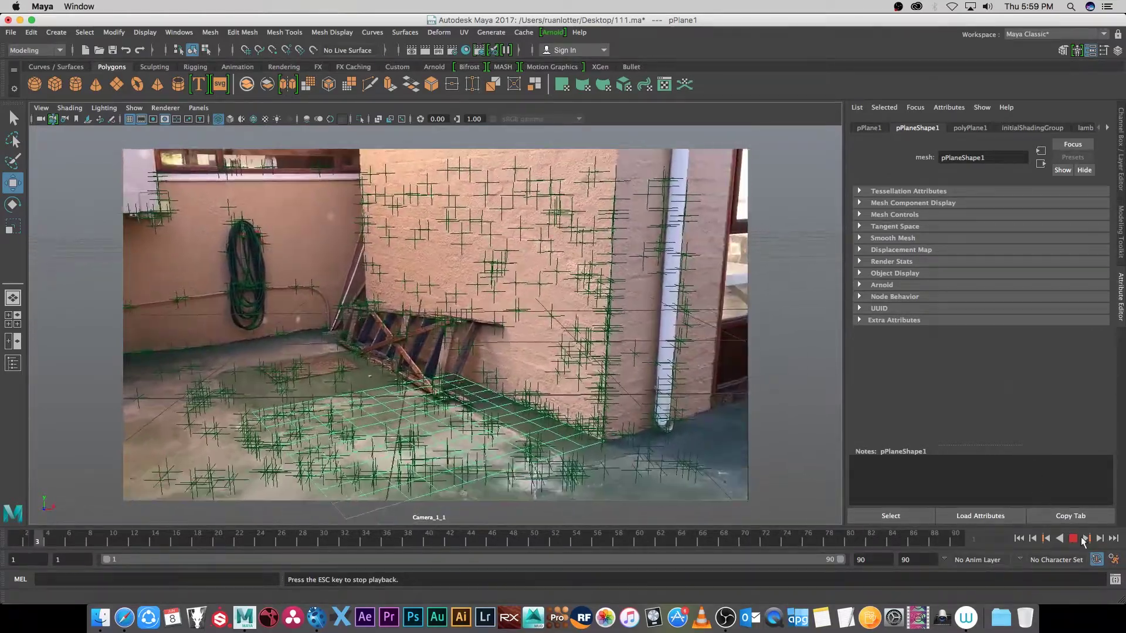
# - Stop playback of the tracked plane scene in Maya so it rests at frame 1
pyautogui.click(1074, 538)
pyautogui.click(1020, 539)
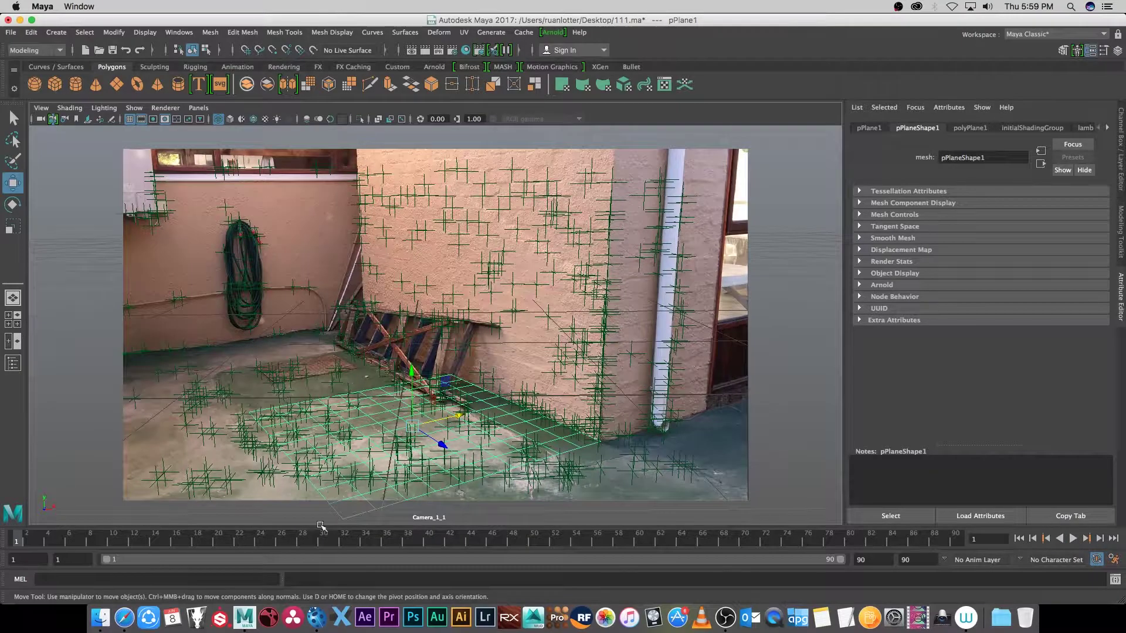
# - In boujou, import the 90-frame Clip_###.png sequence from the ImageSeq folder, starting at Clip_001.png
pyautogui.click(316, 618)
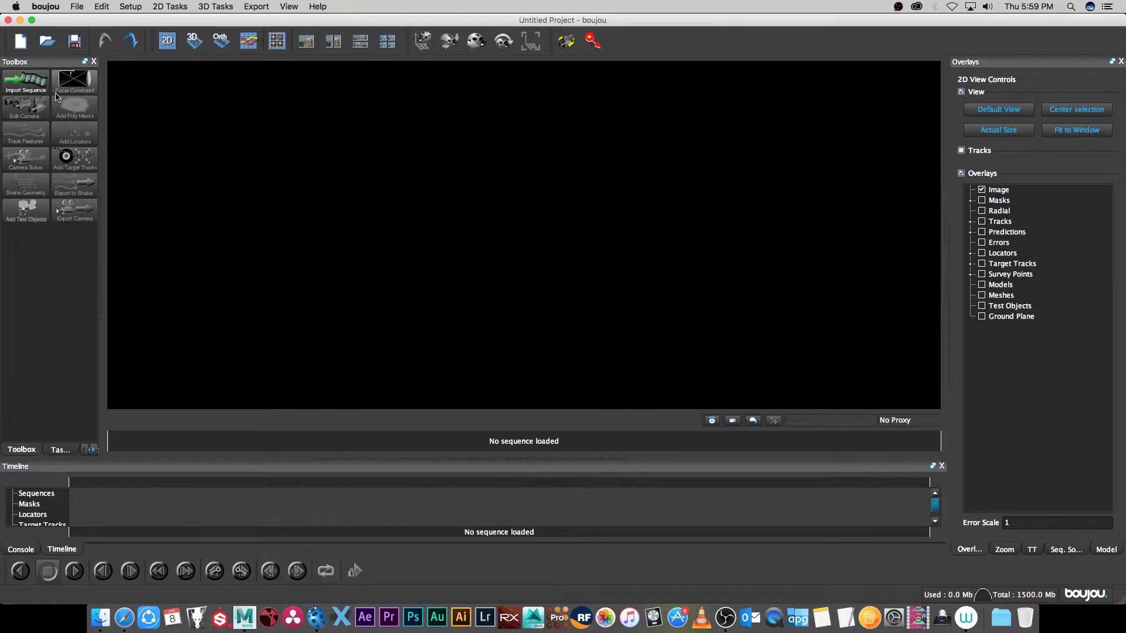
pyautogui.click(22, 85)
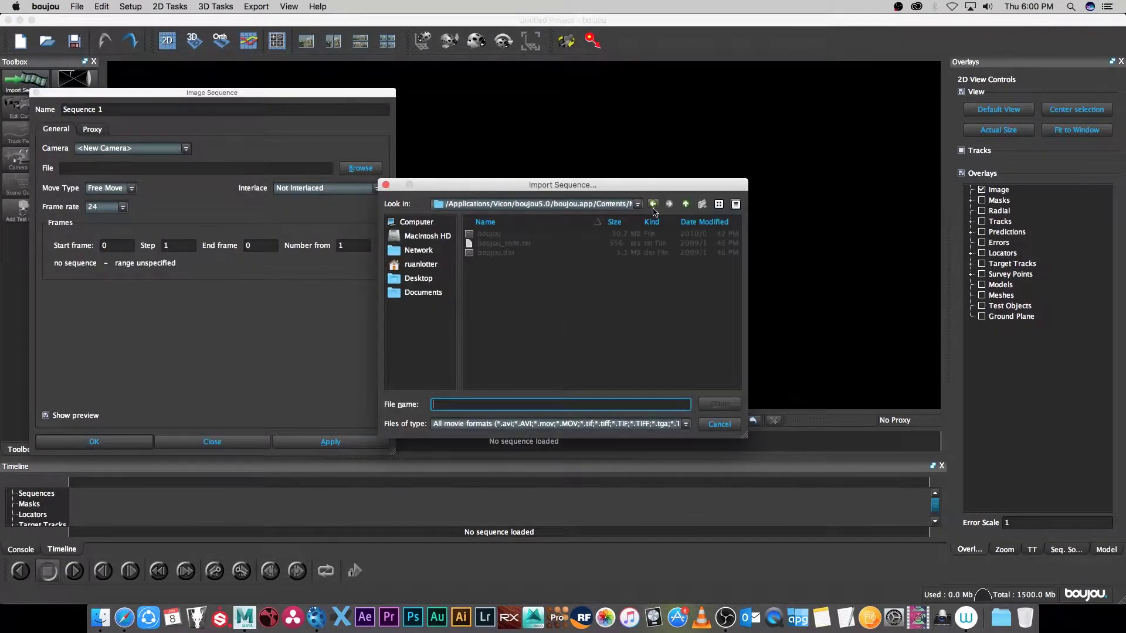
pyautogui.click(637, 206)
pyautogui.scroll(-5, 641, 258)
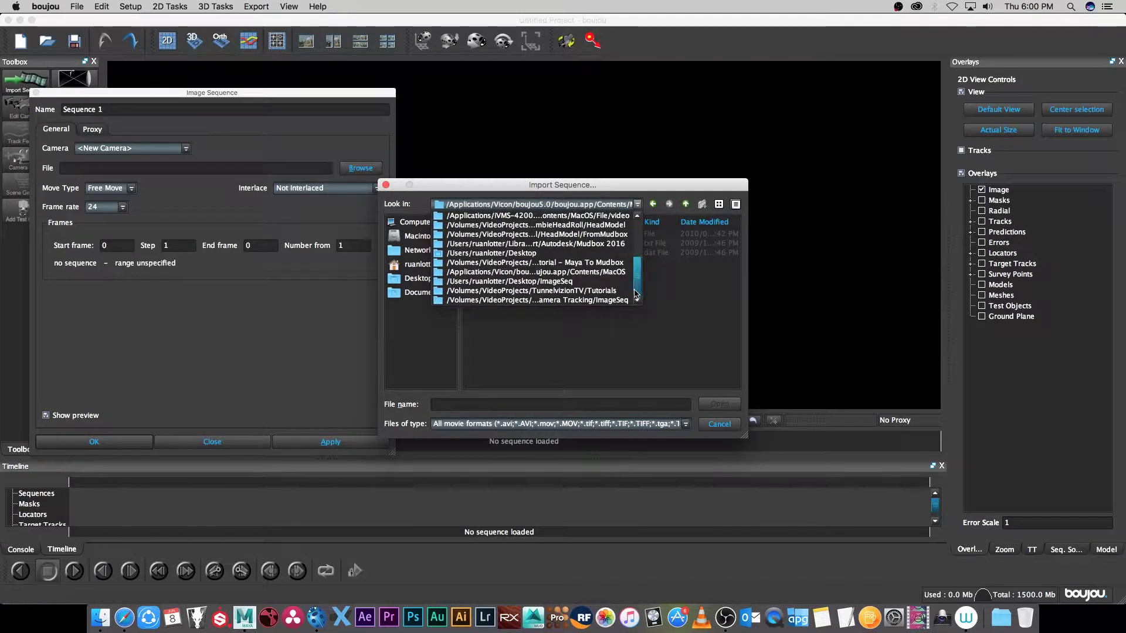
pyautogui.click(523, 304)
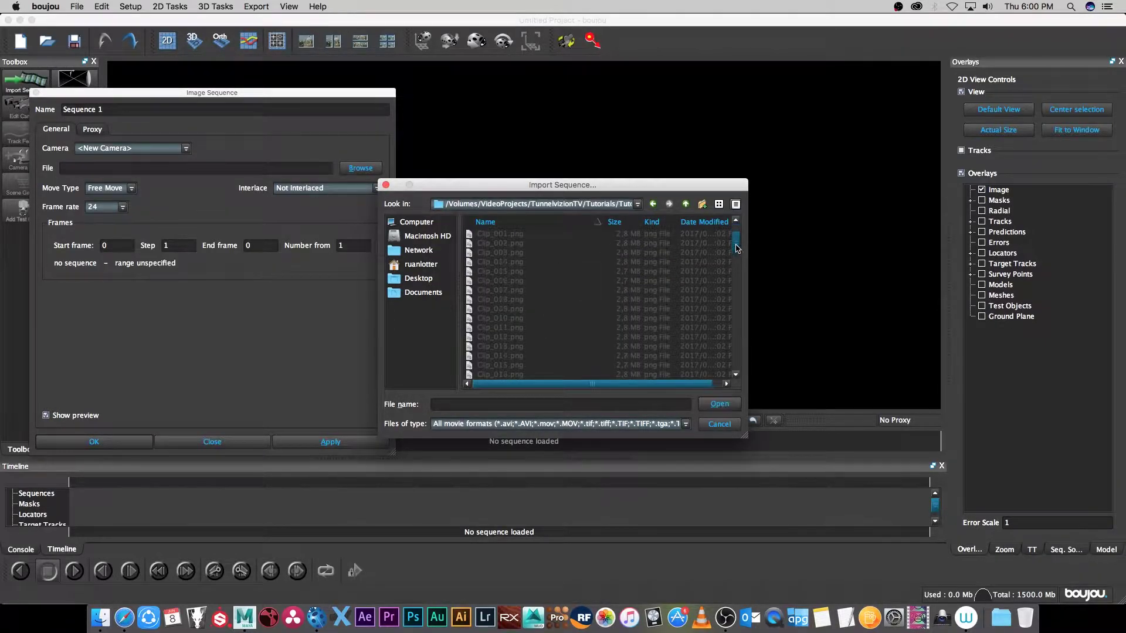
pyautogui.moveTo(735, 240)
pyautogui.mouseDown()
pyautogui.moveTo(734, 367)
pyautogui.moveTo(735, 237)
pyautogui.mouseUp()
pyautogui.click(497, 234)
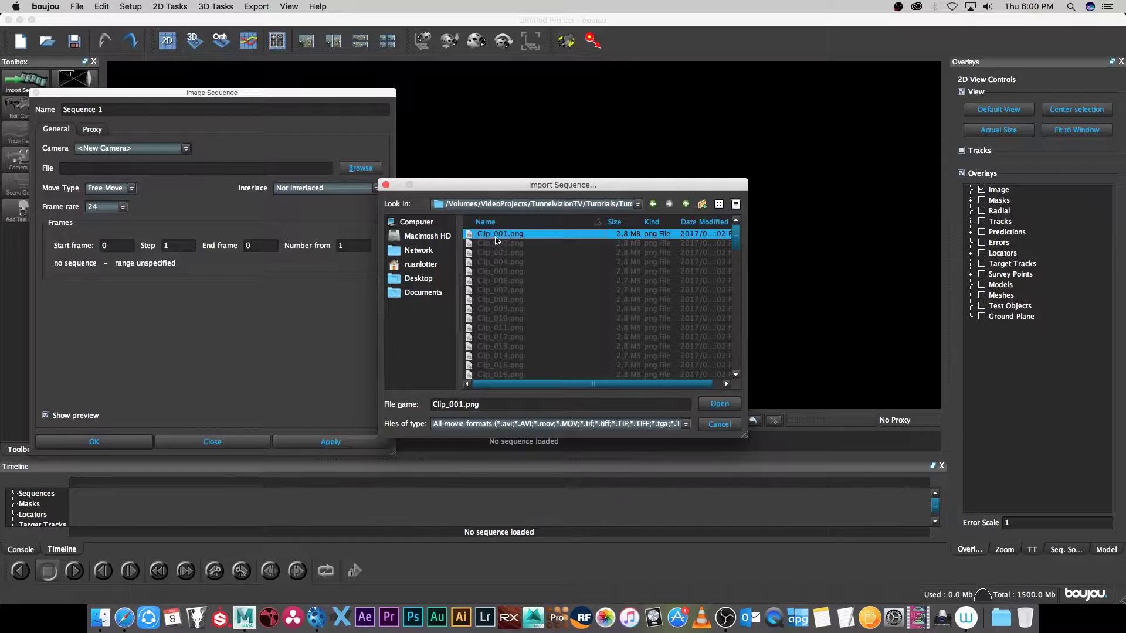
pyautogui.click(720, 405)
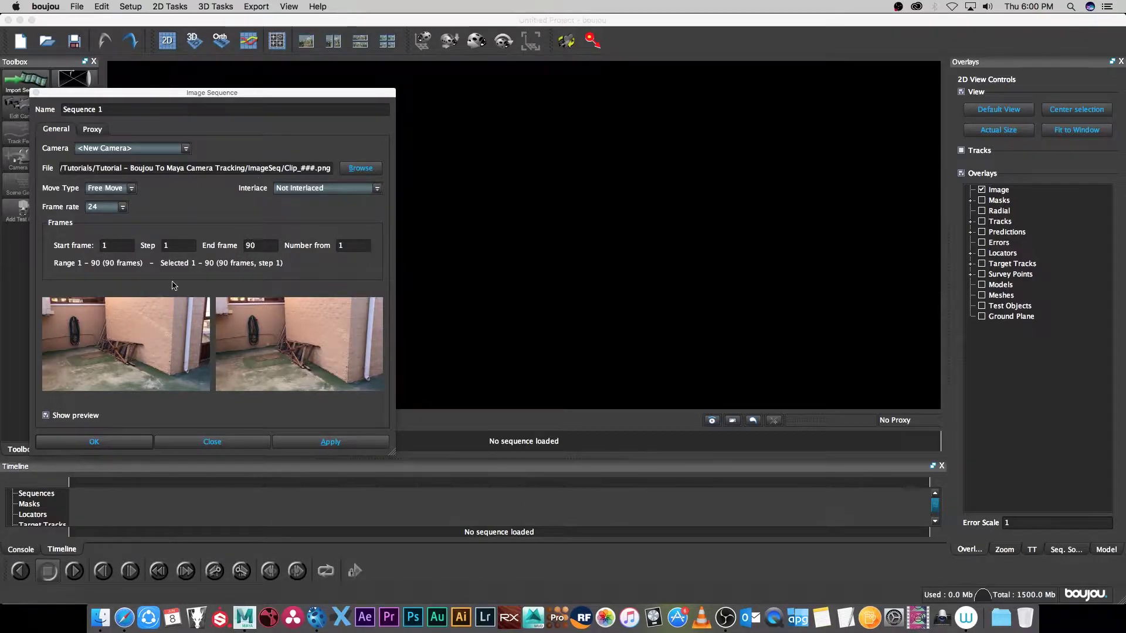
pyautogui.click(94, 442)
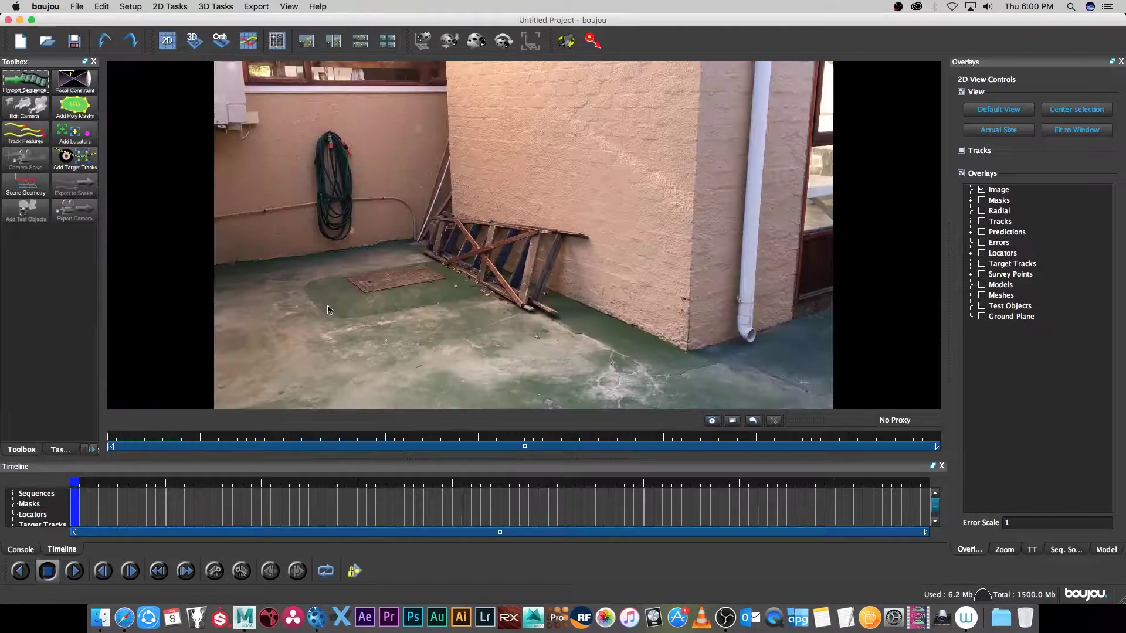
# - Review the advanced tracking properties, then track features across all frames
pyautogui.click(25, 136)
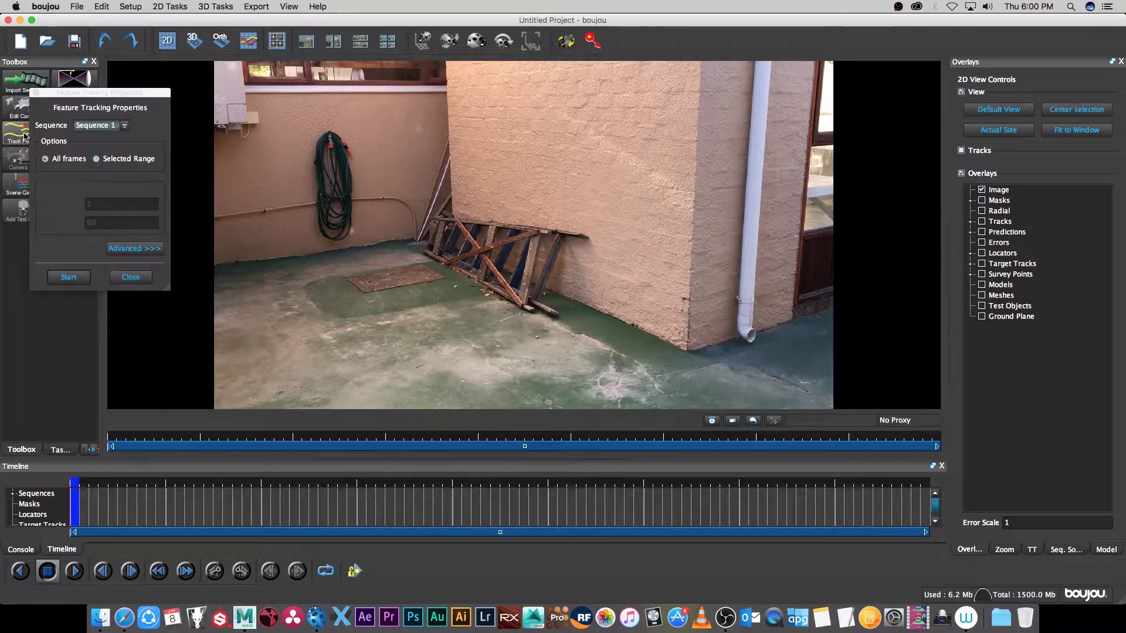
pyautogui.click(131, 249)
pyautogui.moveTo(230, 93); pyautogui.dragTo(329, 114)
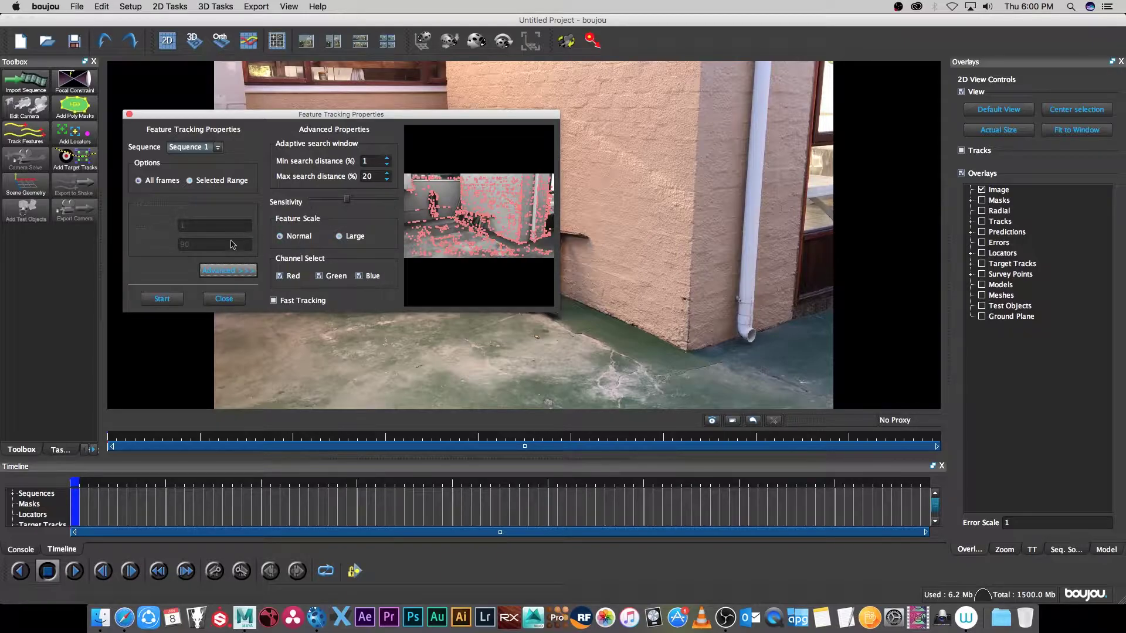
pyautogui.click(166, 300)
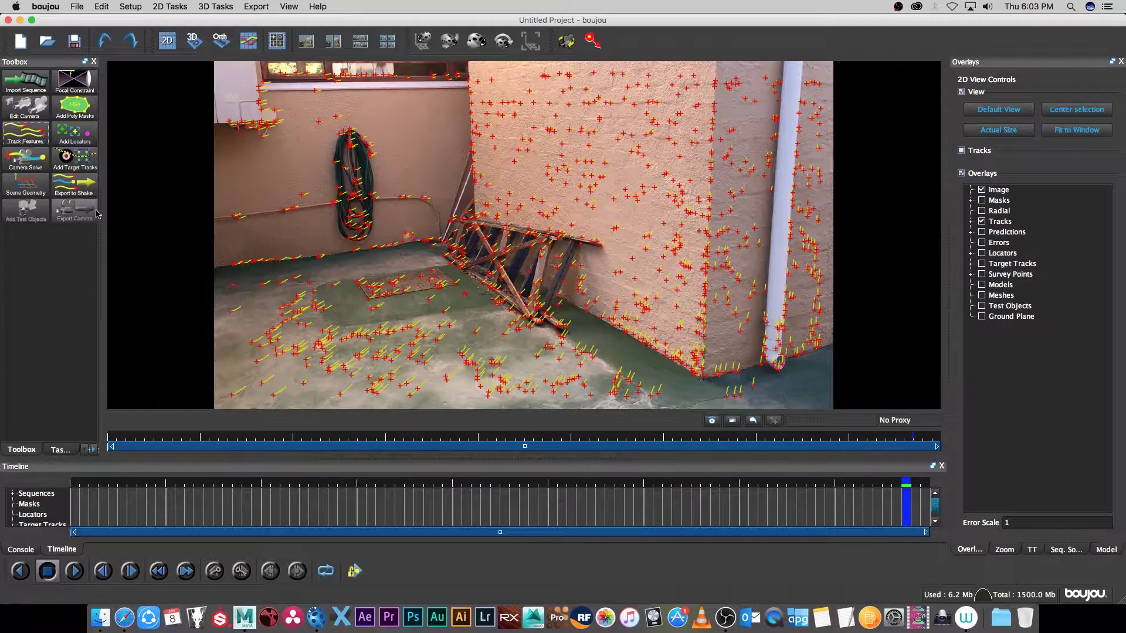
# - Run a camera solve over all frames with Optimize camera path smoothness enabled
pyautogui.click(28, 161)
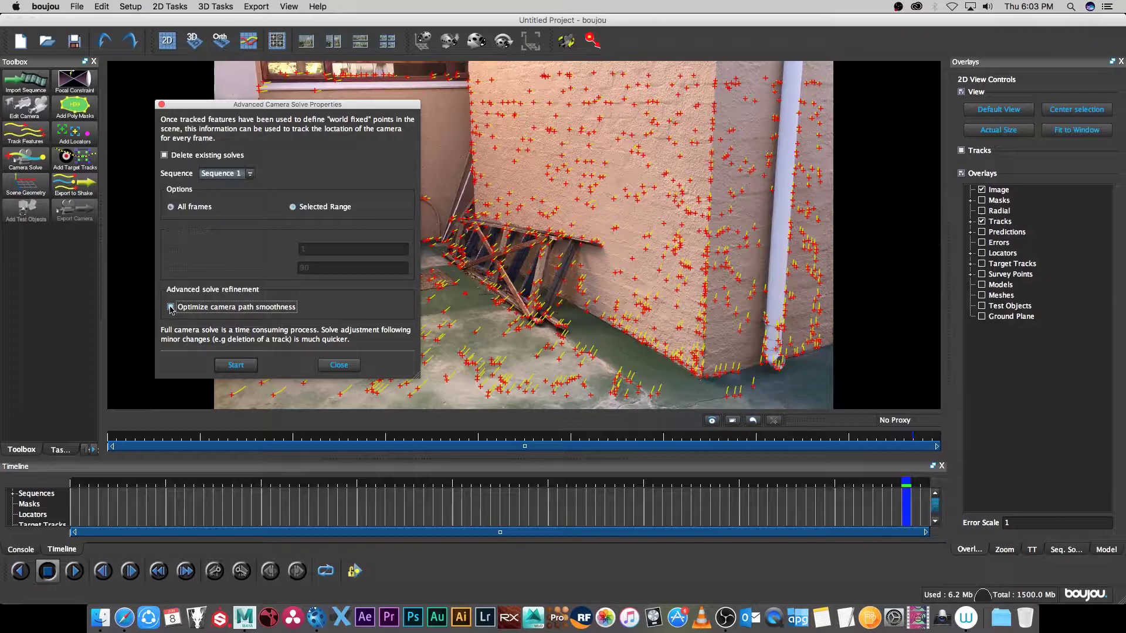
pyautogui.click(171, 308)
pyautogui.click(236, 365)
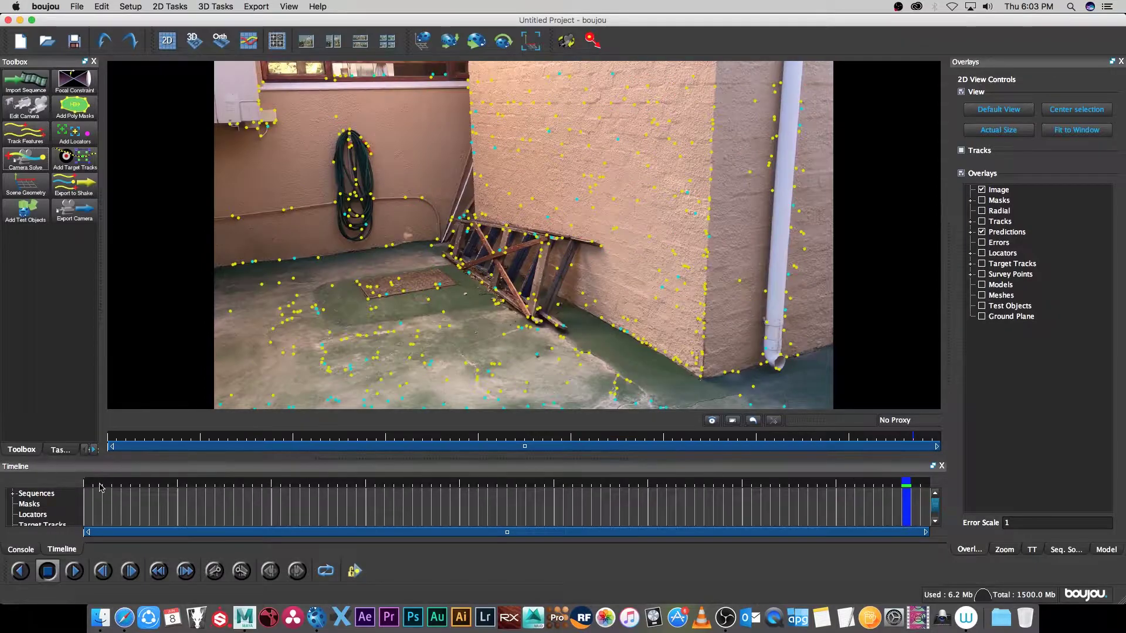
pyautogui.moveTo(103, 487)
pyautogui.mouseDown()
pyautogui.moveTo(125, 487)
pyautogui.moveTo(87, 486)
pyautogui.moveTo(422, 483)
pyautogui.moveTo(101, 476)
pyautogui.mouseUp()
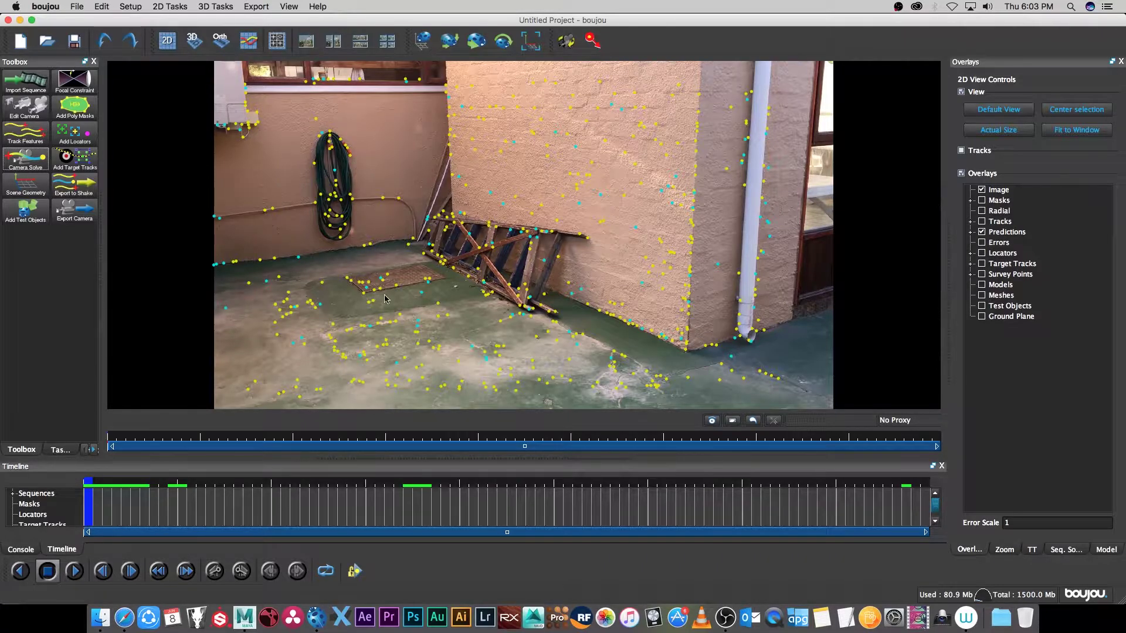
pyautogui.click(193, 40)
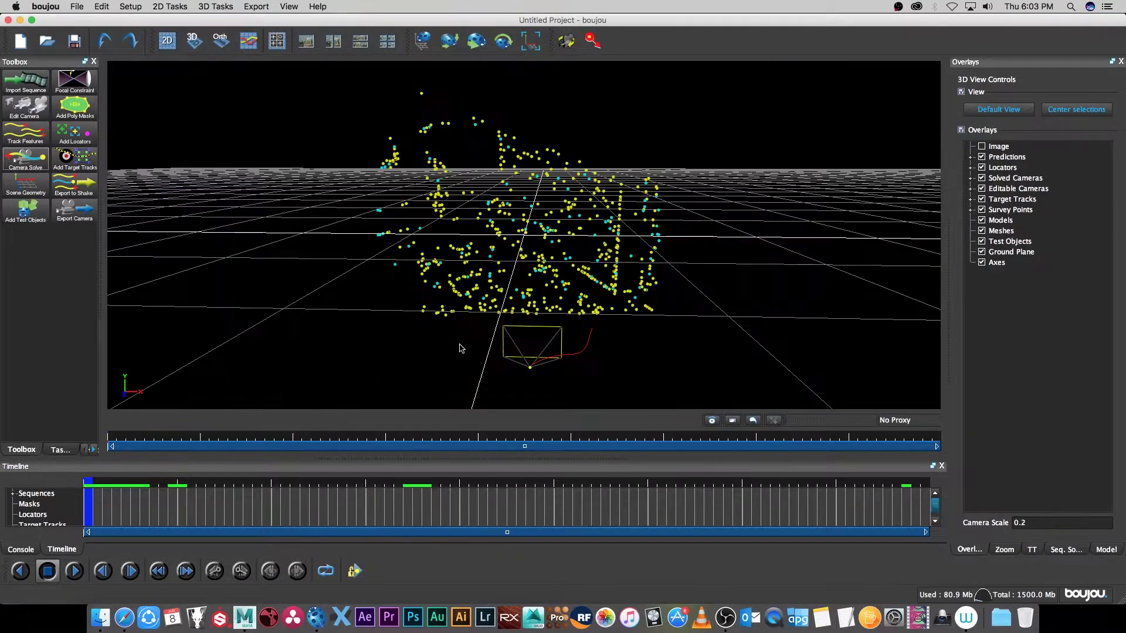
pyautogui.moveTo(383, 284); pyautogui.dragTo(491, 291)
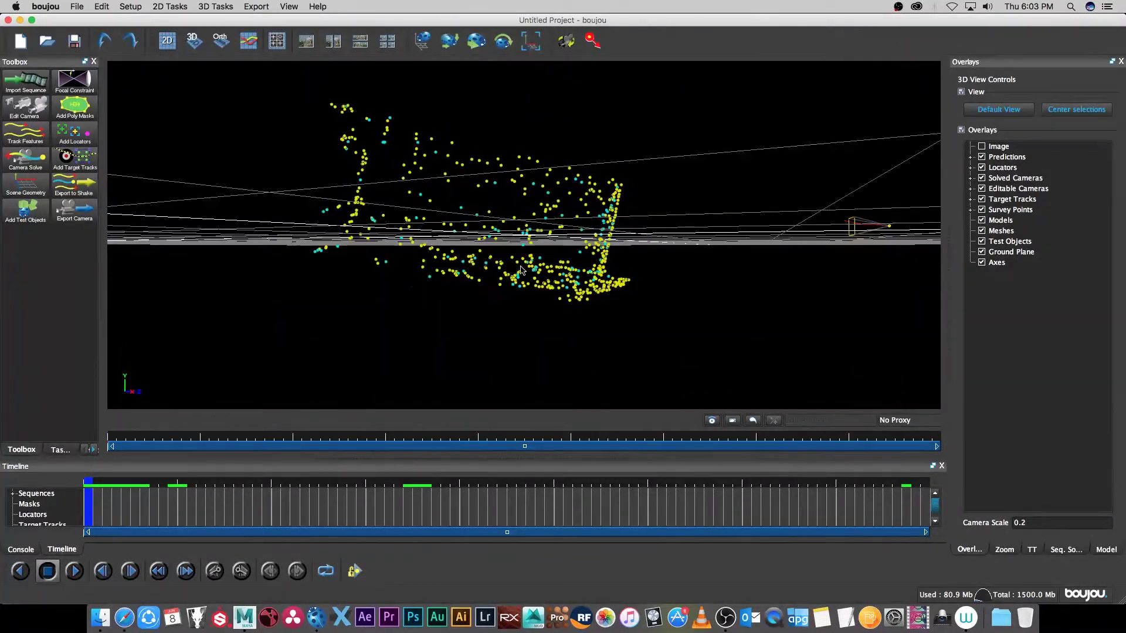
pyautogui.moveTo(539, 323); pyautogui.dragTo(492, 203)
pyautogui.moveTo(607, 252); pyautogui.dragTo(625, 282)
pyautogui.click(168, 41)
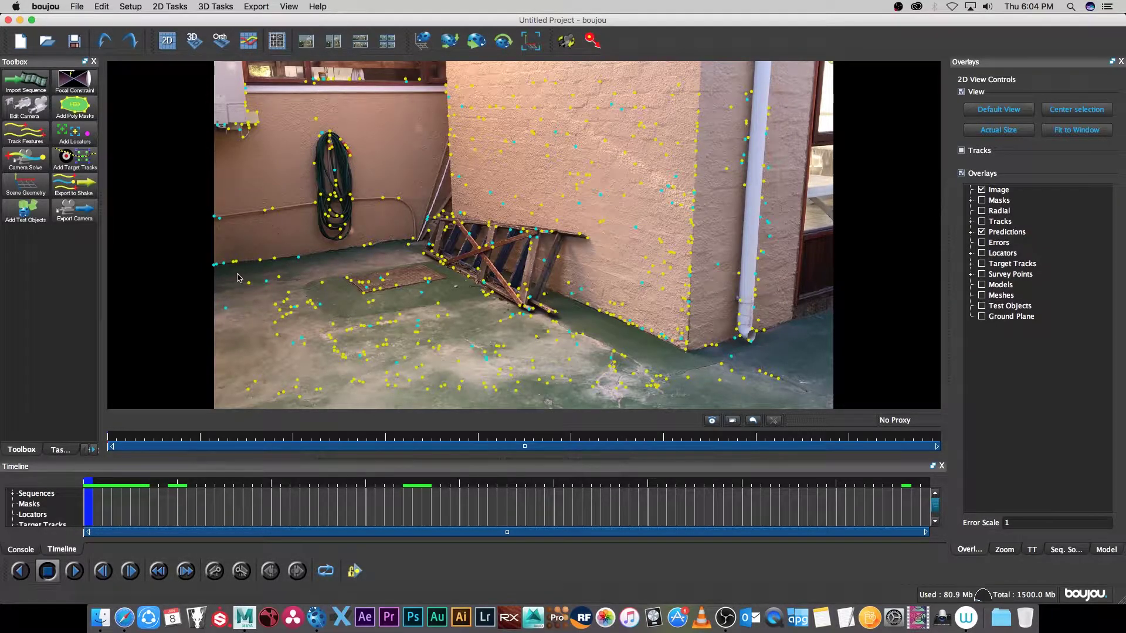
# - Box-select floor tracks across the courtyard, from left of centre to near the drainpipe
pyautogui.moveTo(237, 278); pyautogui.dragTo(305, 330)
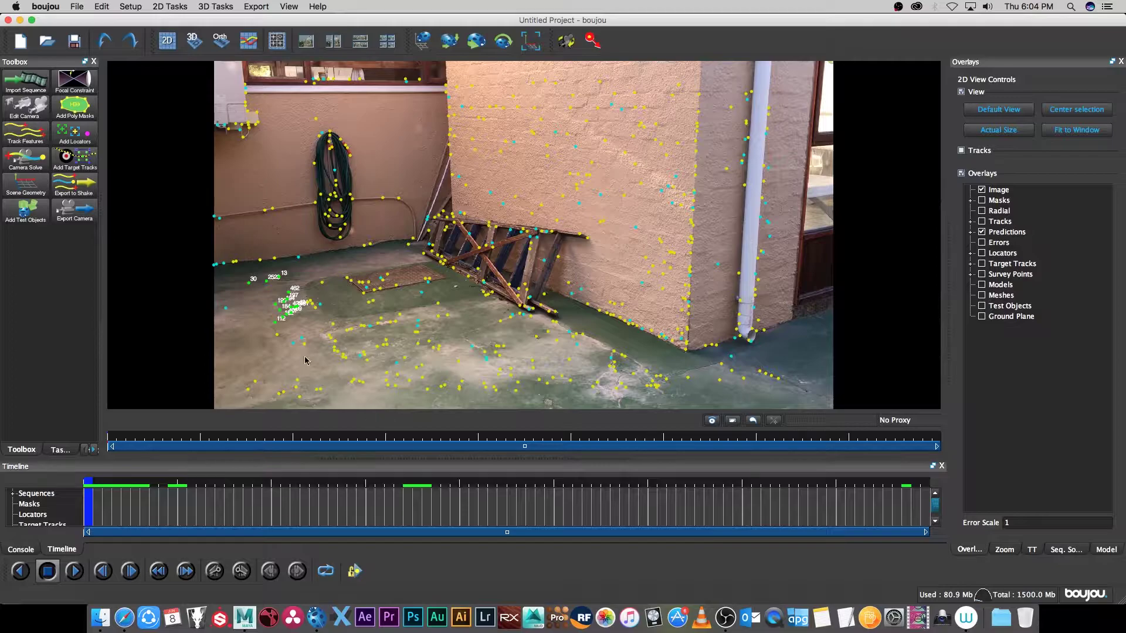
pyautogui.keyDown('shift'); pyautogui.moveTo(238, 362); pyautogui.dragTo(346, 413); pyautogui.keyUp('shift')
pyautogui.keyDown('shift'); pyautogui.moveTo(402, 329); pyautogui.dragTo(509, 398); pyautogui.keyUp('shift')
pyautogui.keyDown('shift'); pyautogui.moveTo(586, 344); pyautogui.dragTo(644, 396); pyautogui.keyUp('shift')
pyautogui.keyDown('shift'); pyautogui.moveTo(785, 389); pyautogui.dragTo(807, 412); pyautogui.keyUp('shift')
pyautogui.keyDown('shift'); pyautogui.moveTo(691, 354); pyautogui.dragTo(754, 403); pyautogui.keyUp('shift')
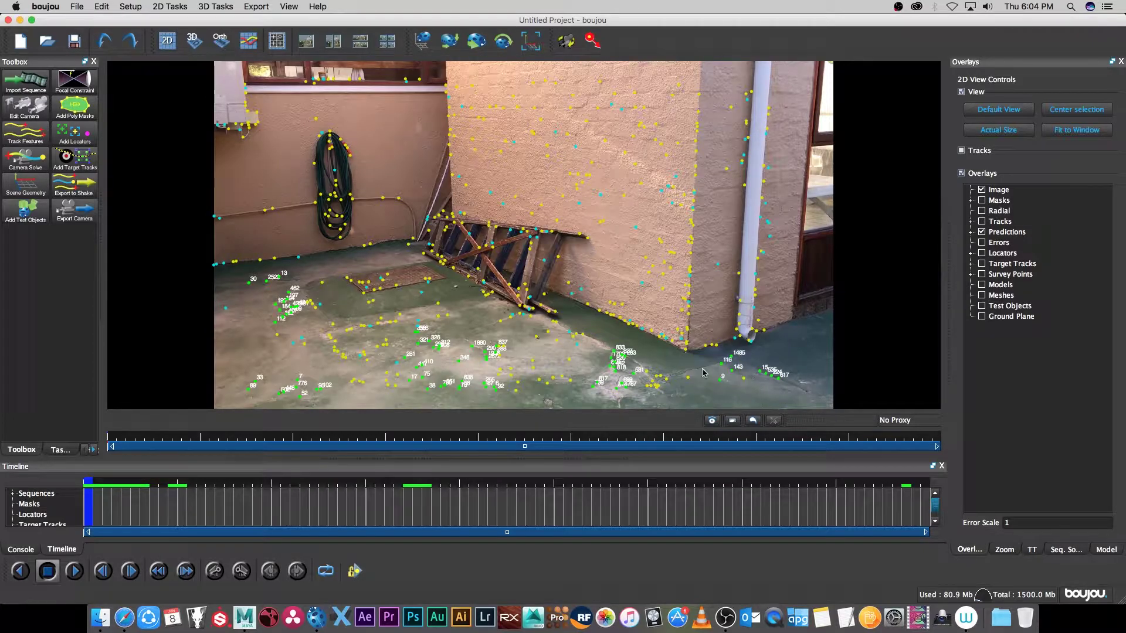
# - Add a z-x plane coordinate frame hint from the selected floor tracks, update the frame, and close
pyautogui.click(23, 186)
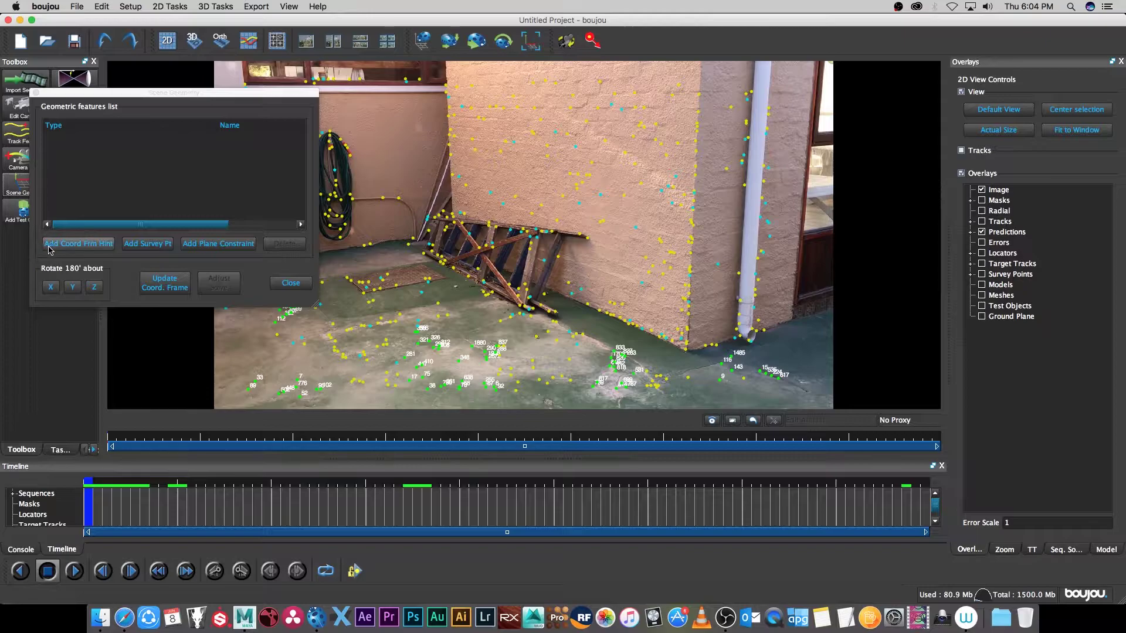
pyautogui.click(91, 245)
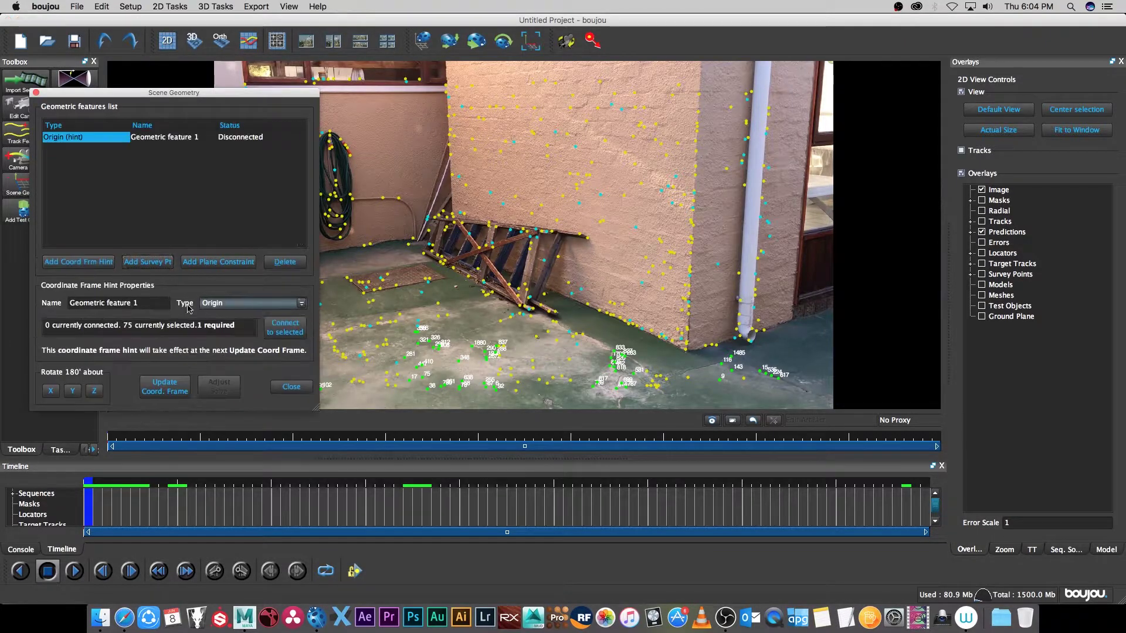
pyautogui.click(222, 303)
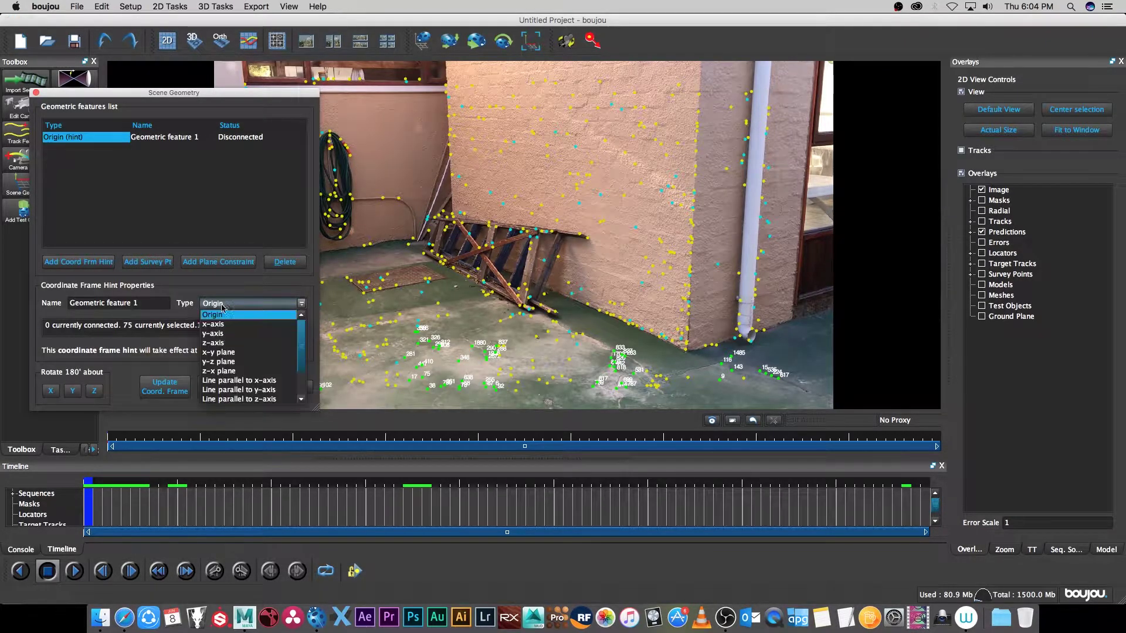
pyautogui.click(219, 371)
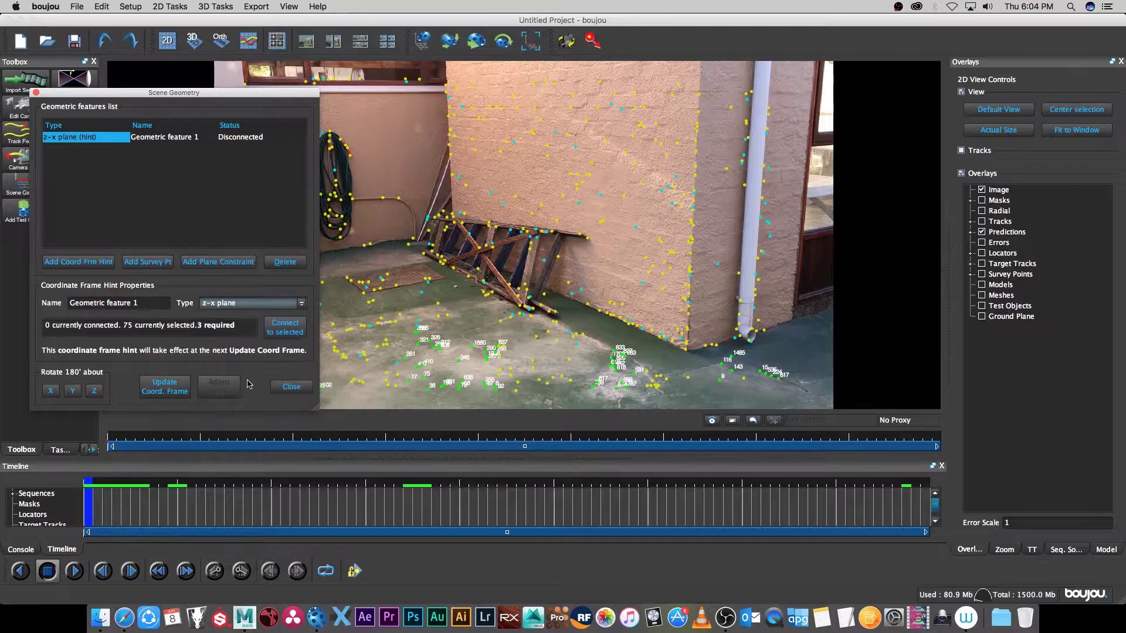
pyautogui.click(286, 332)
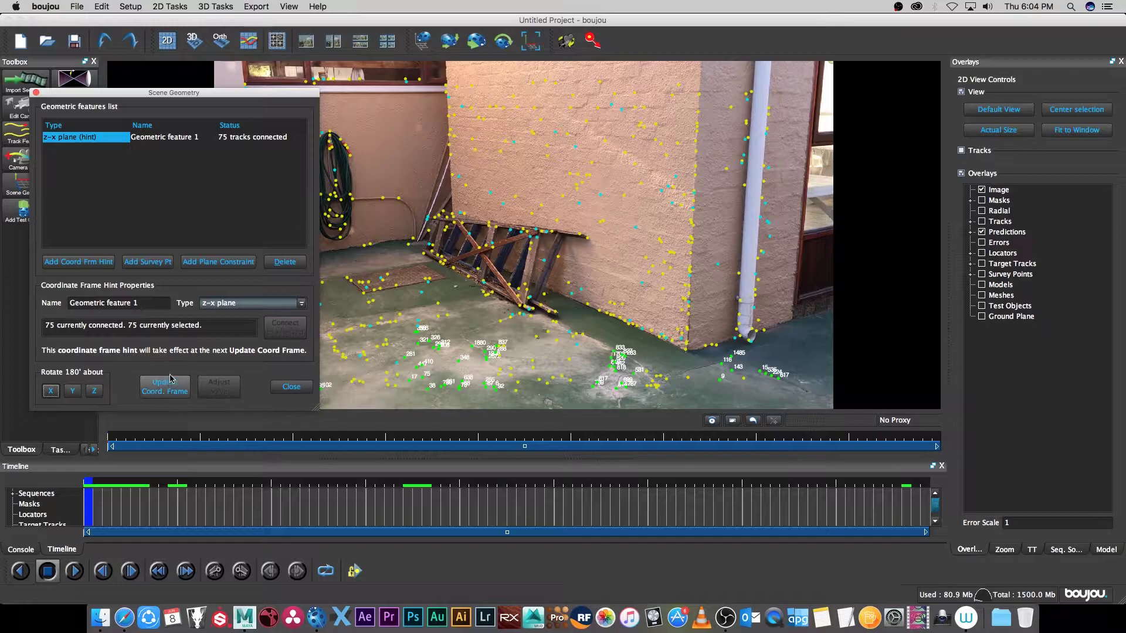
pyautogui.click(176, 392)
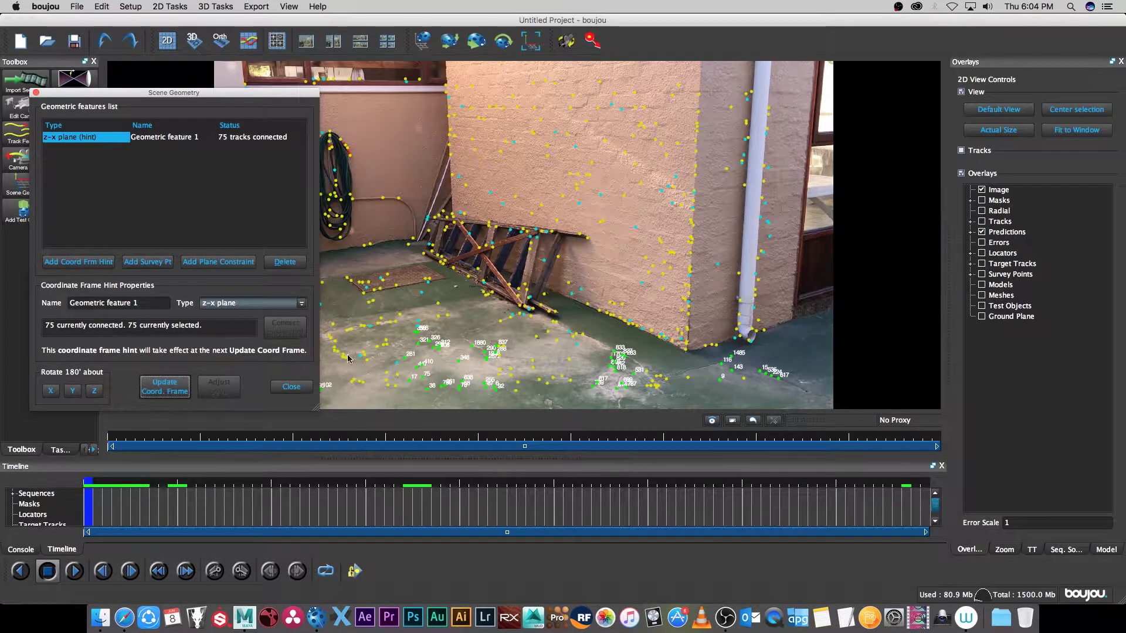
pyautogui.click(292, 387)
pyautogui.click(196, 45)
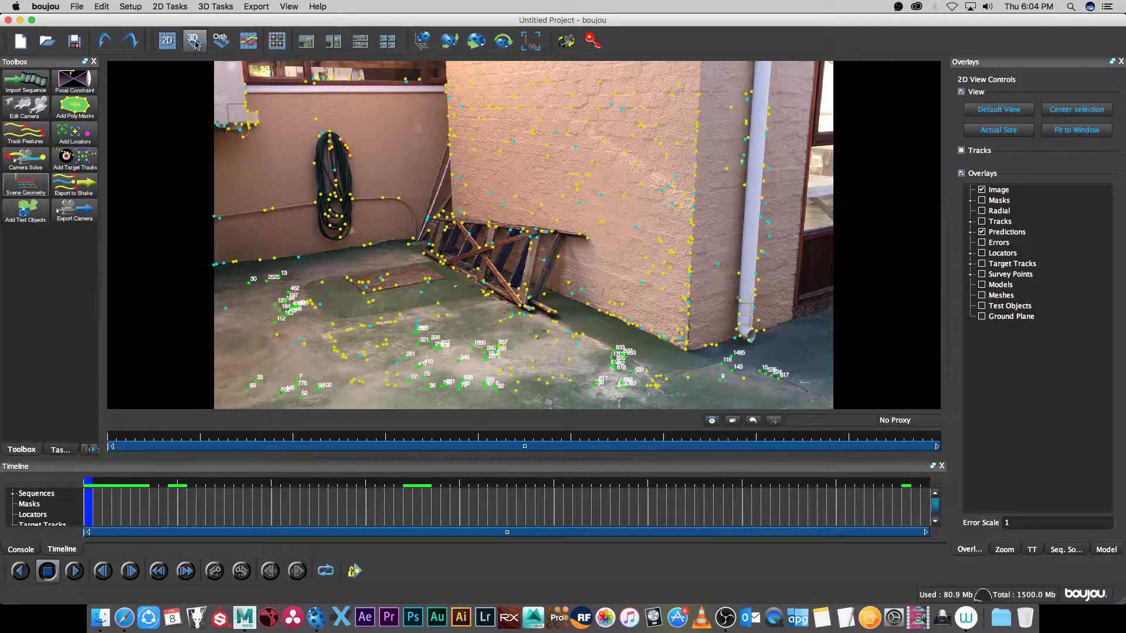
pyautogui.moveTo(405, 327); pyautogui.dragTo(427, 242)
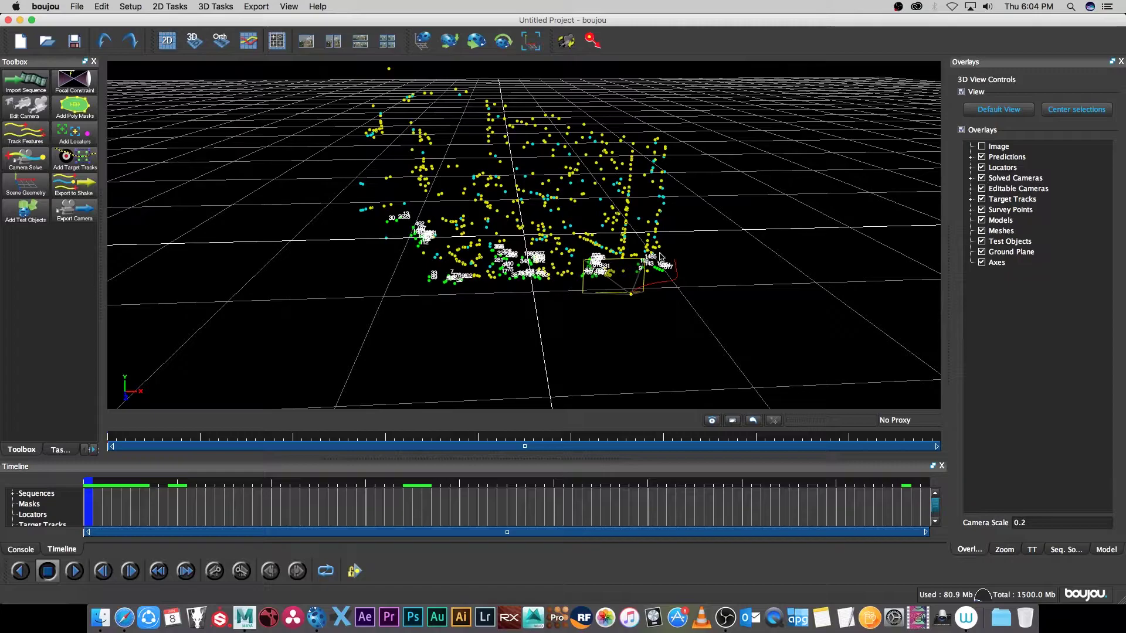
pyautogui.click(167, 41)
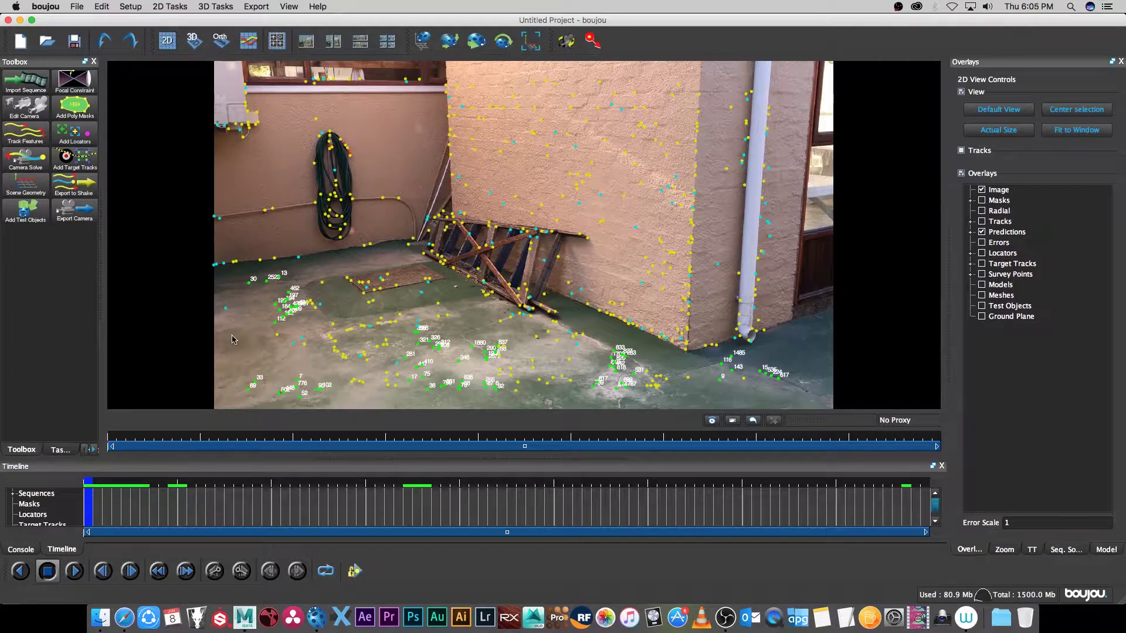
# - Add a test plane object and stretch it much wider and deeper
pyautogui.click(25, 212)
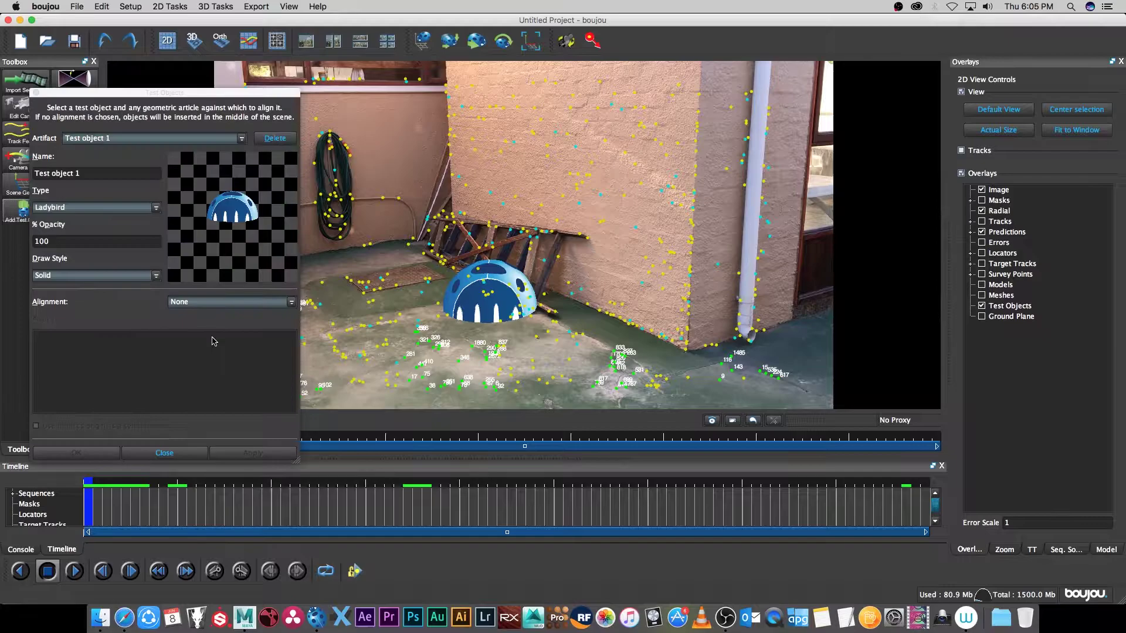
pyautogui.click(142, 212)
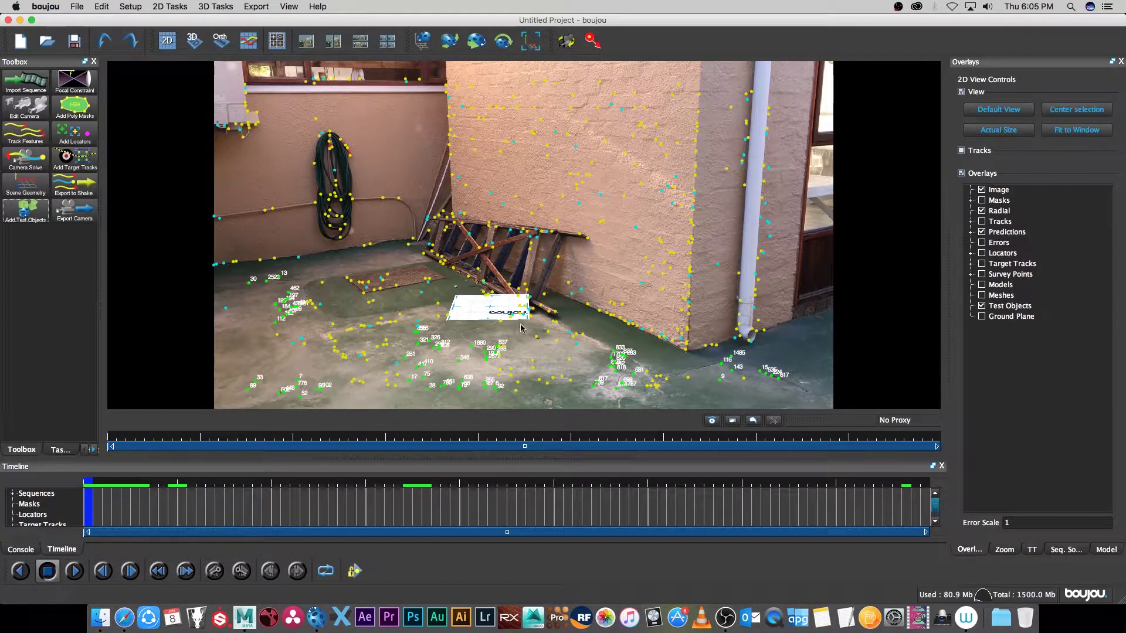
pyautogui.click(450, 40)
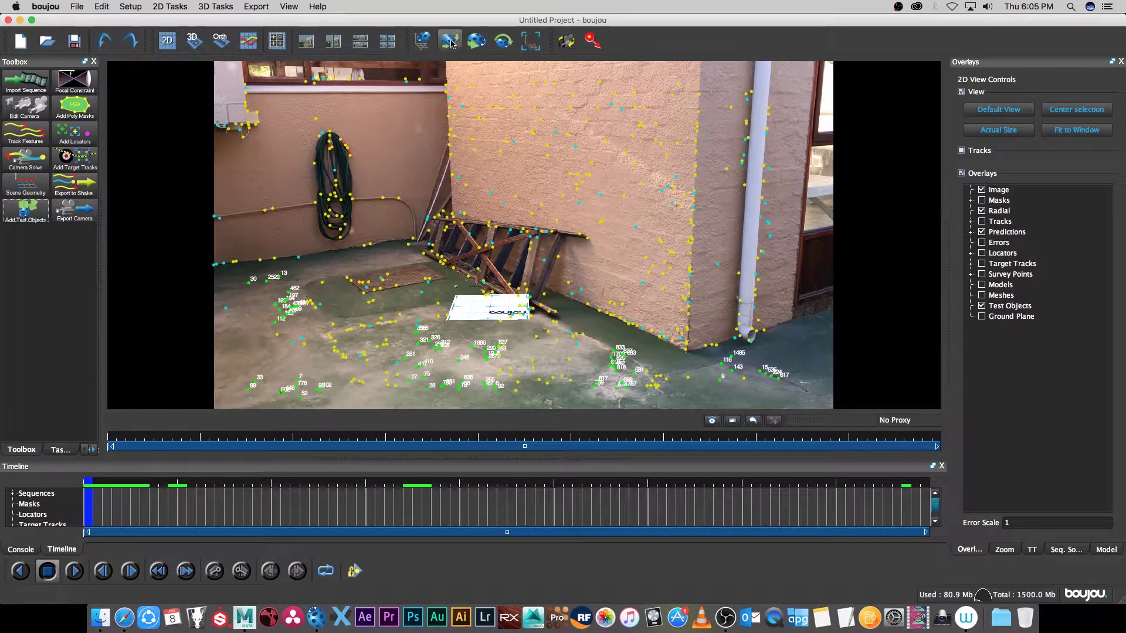
pyautogui.moveTo(565, 306); pyautogui.dragTo(602, 309)
pyautogui.moveTo(484, 336); pyautogui.dragTo(485, 351)
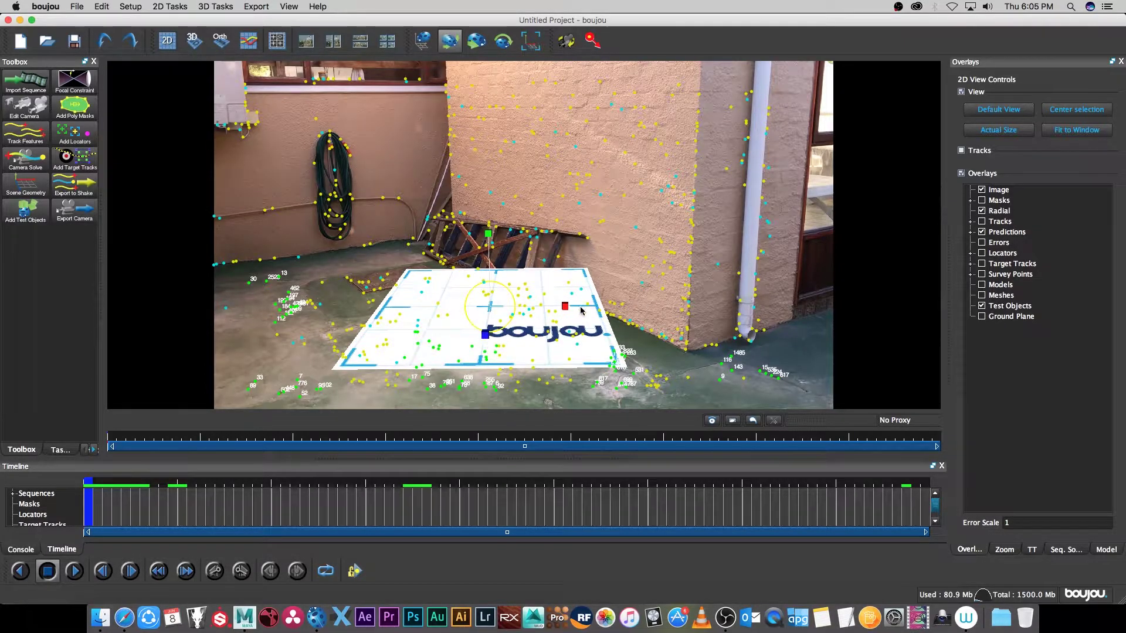
pyautogui.moveTo(574, 311); pyautogui.dragTo(584, 311)
# - Rotate the test plane flat onto the floor and play back to confirm it stays aligned
pyautogui.click(503, 40)
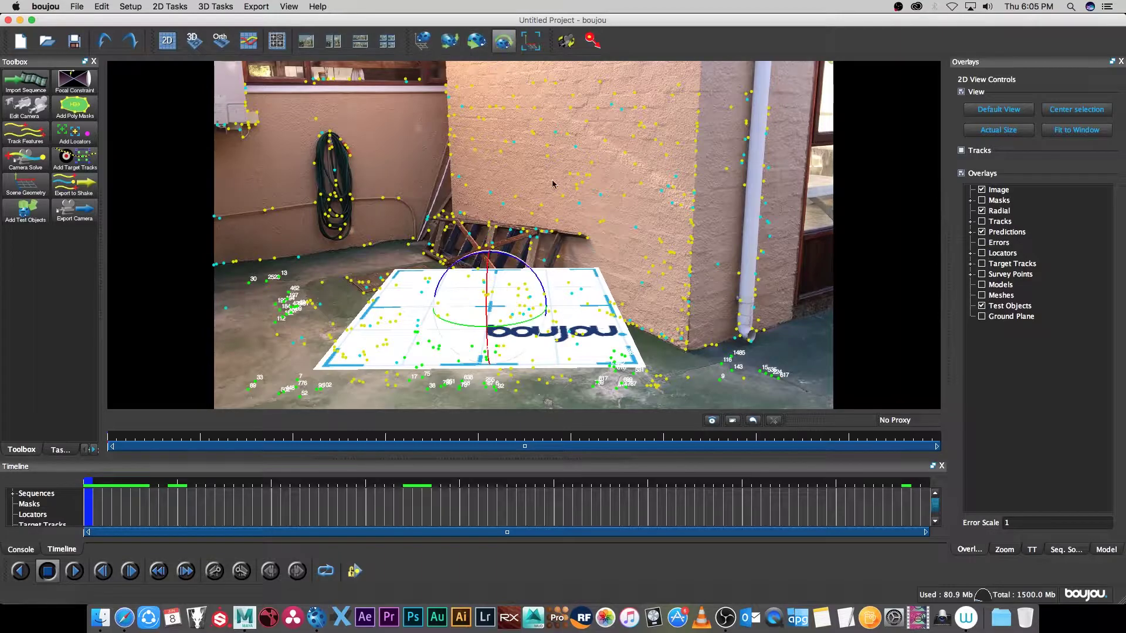
pyautogui.moveTo(501, 338)
pyautogui.mouseDown()
pyautogui.moveTo(530, 318)
pyautogui.moveTo(500, 304)
pyautogui.moveTo(511, 301)
pyautogui.moveTo(493, 330)
pyautogui.moveTo(502, 353)
pyautogui.mouseUp()
pyautogui.click(476, 40)
pyautogui.click(502, 42)
pyautogui.press('w')
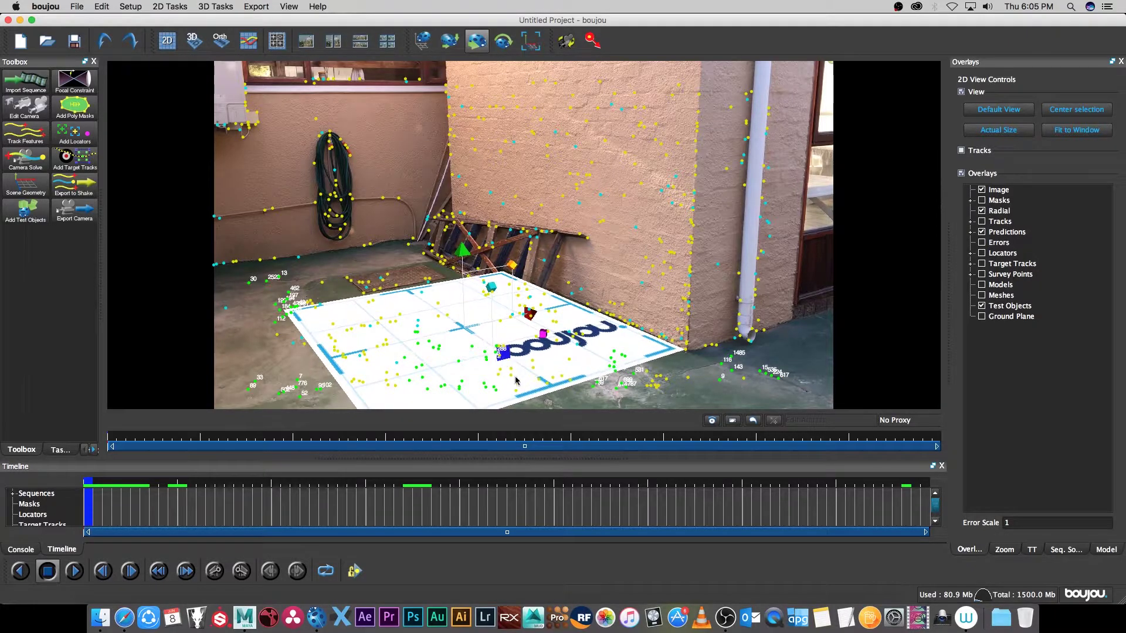
pyautogui.click(77, 570)
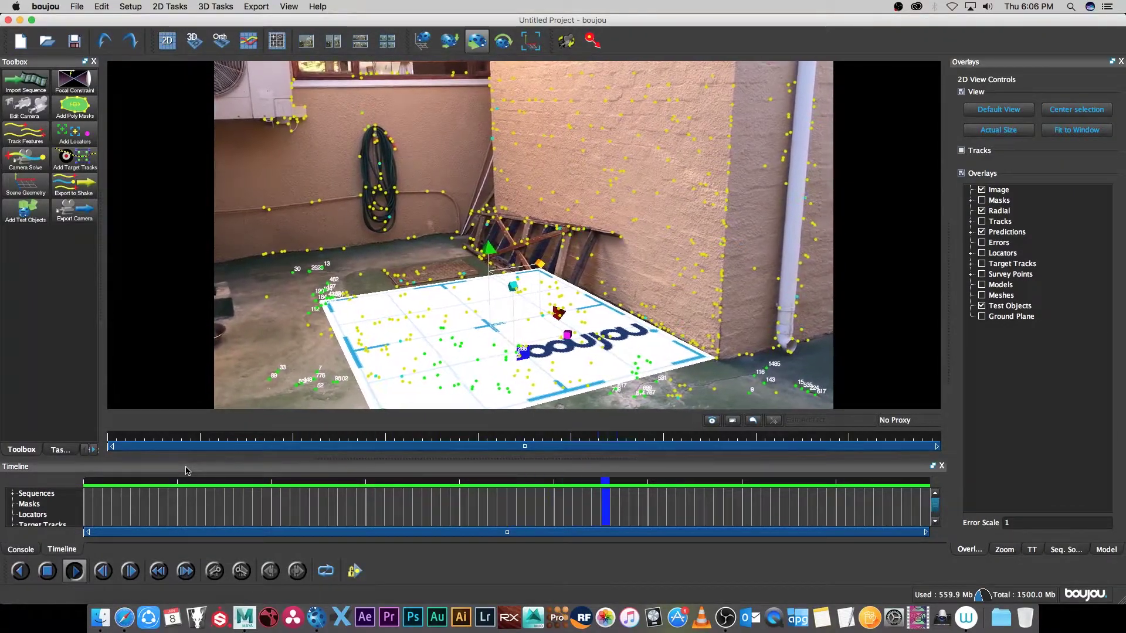
pyautogui.press('space')
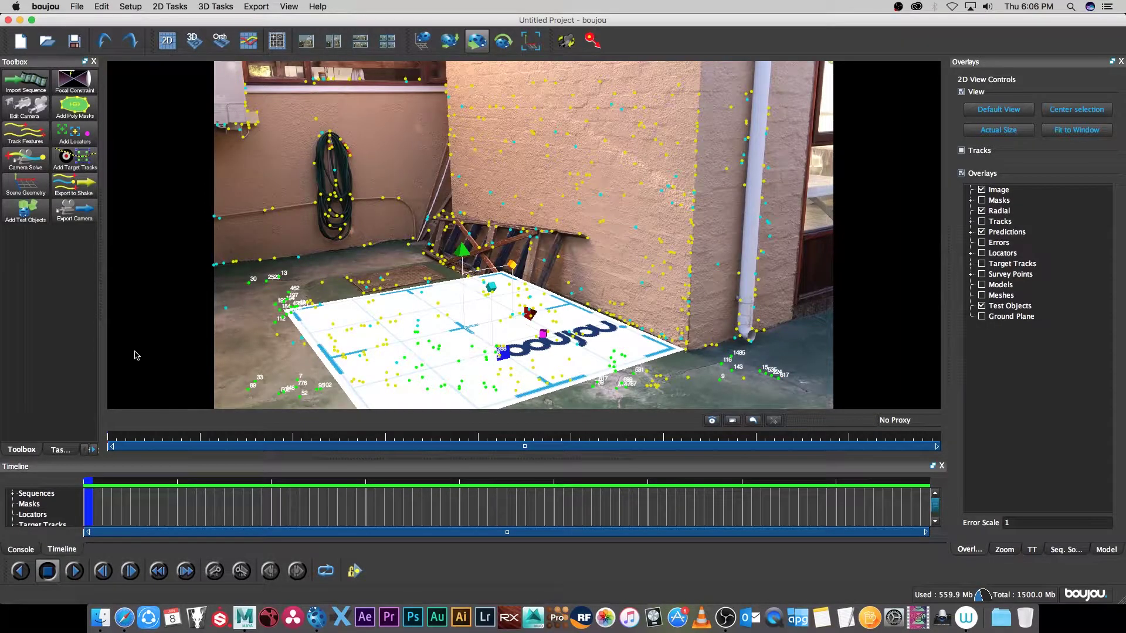
# - Open Export Camera and set the export type to Maya 4+ (*.ma) for frames 1 to 90
pyautogui.click(75, 213)
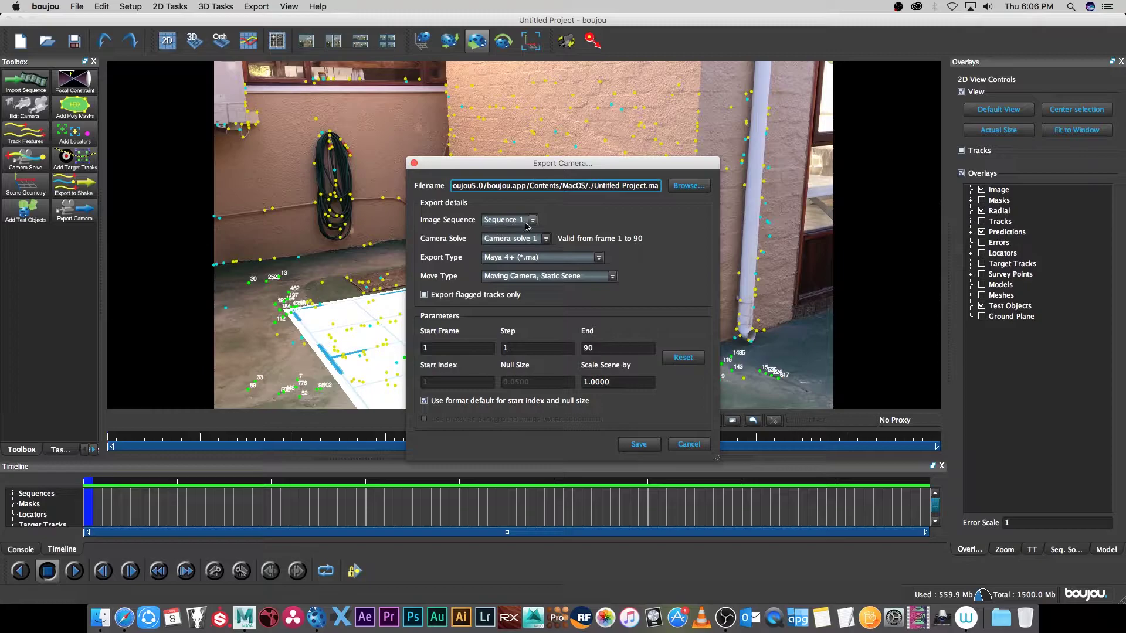
pyautogui.click(508, 260)
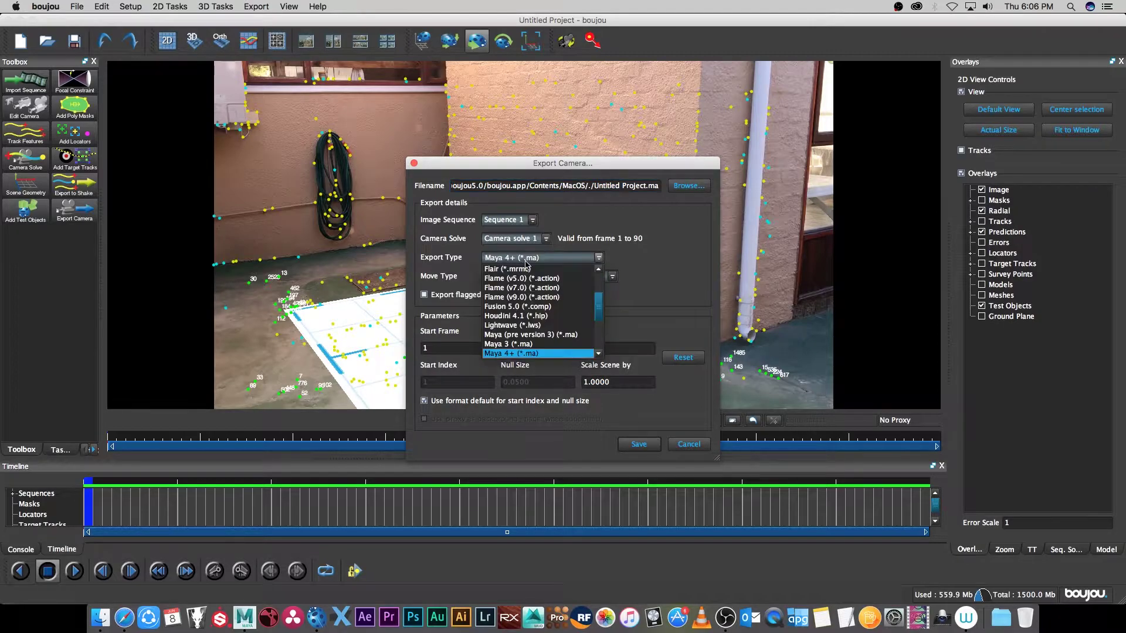
pyautogui.click(515, 353)
pyautogui.click(568, 259)
pyautogui.scroll(-2, 598, 307)
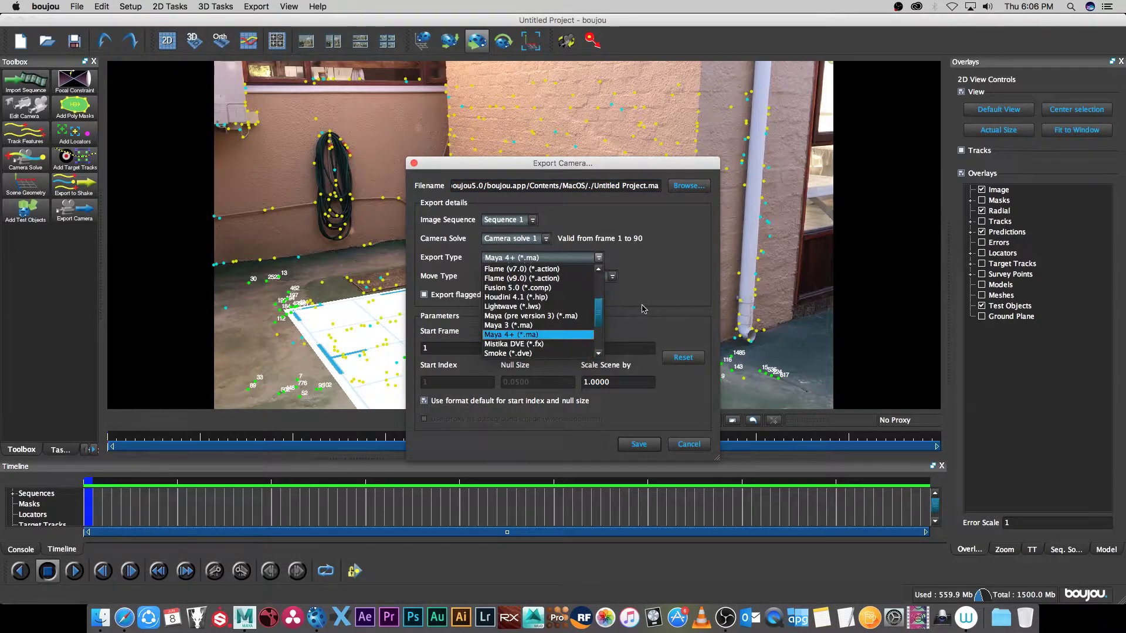
pyautogui.click(511, 336)
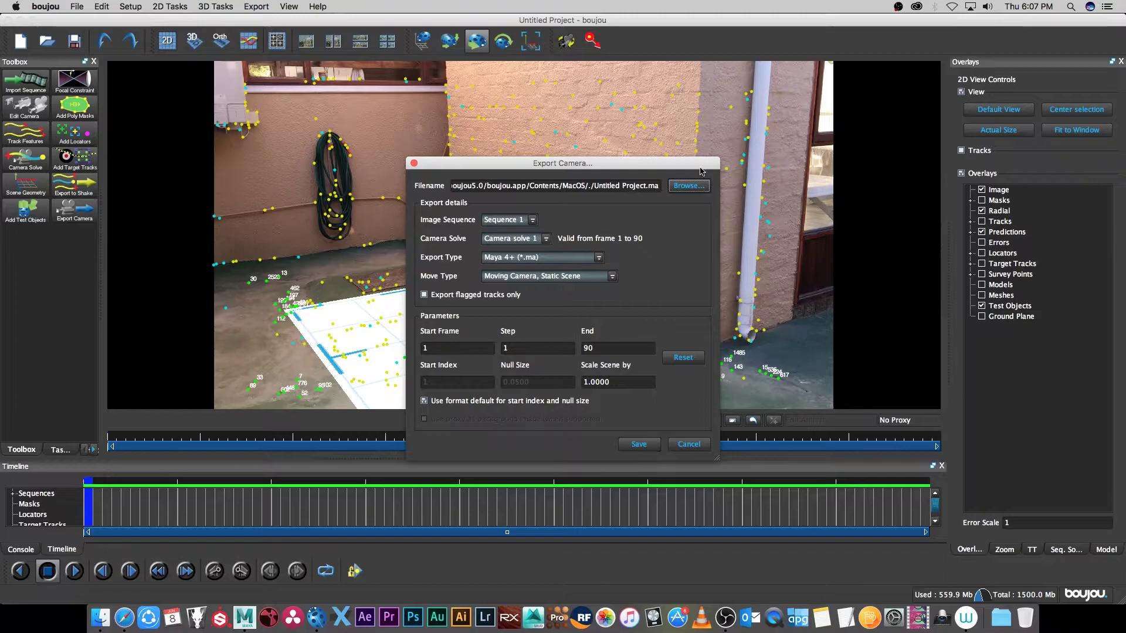
# - Save the export as CameraTrackingdata.ma in the project folder and export the camera
pyautogui.click(683, 188)
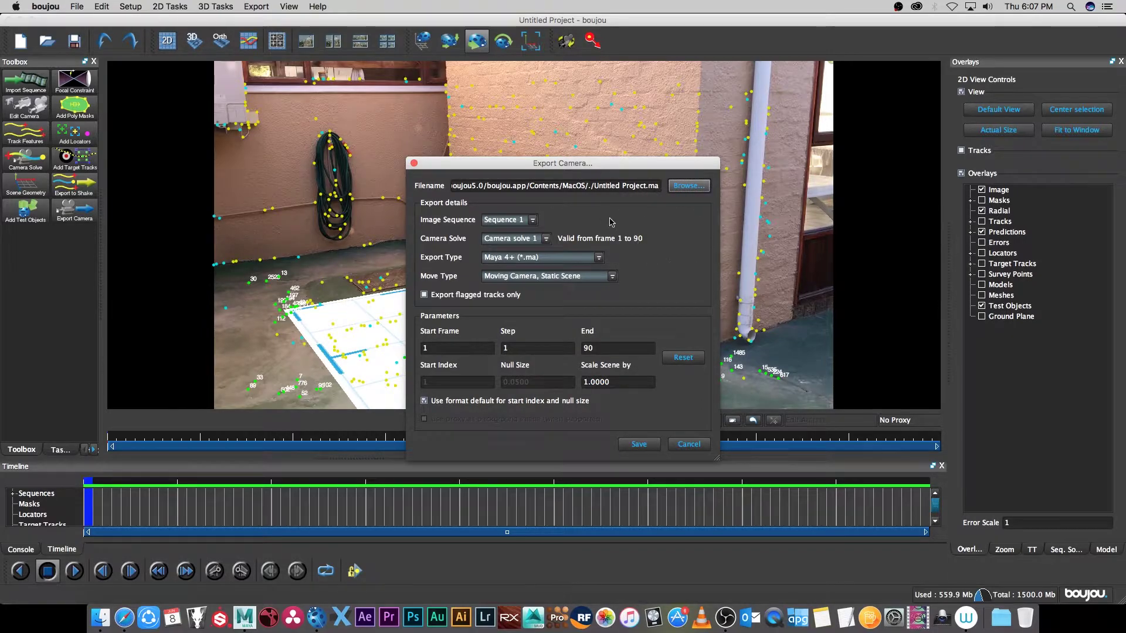
pyautogui.click(638, 204)
pyautogui.click(528, 223)
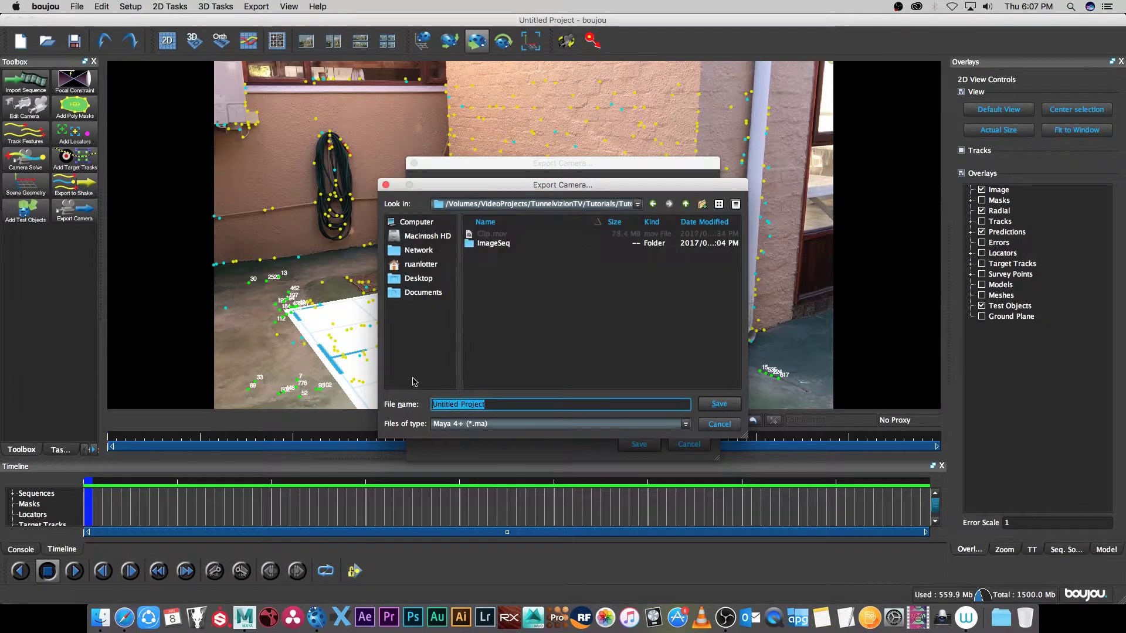
pyautogui.write('CameraTrackingdata')
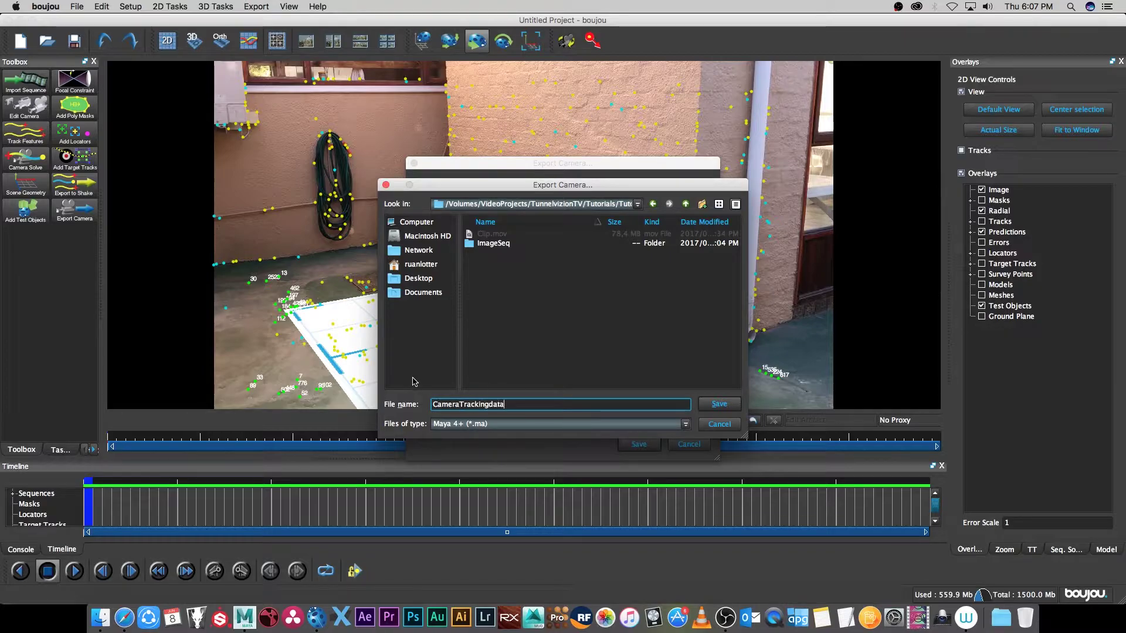
pyautogui.click(720, 404)
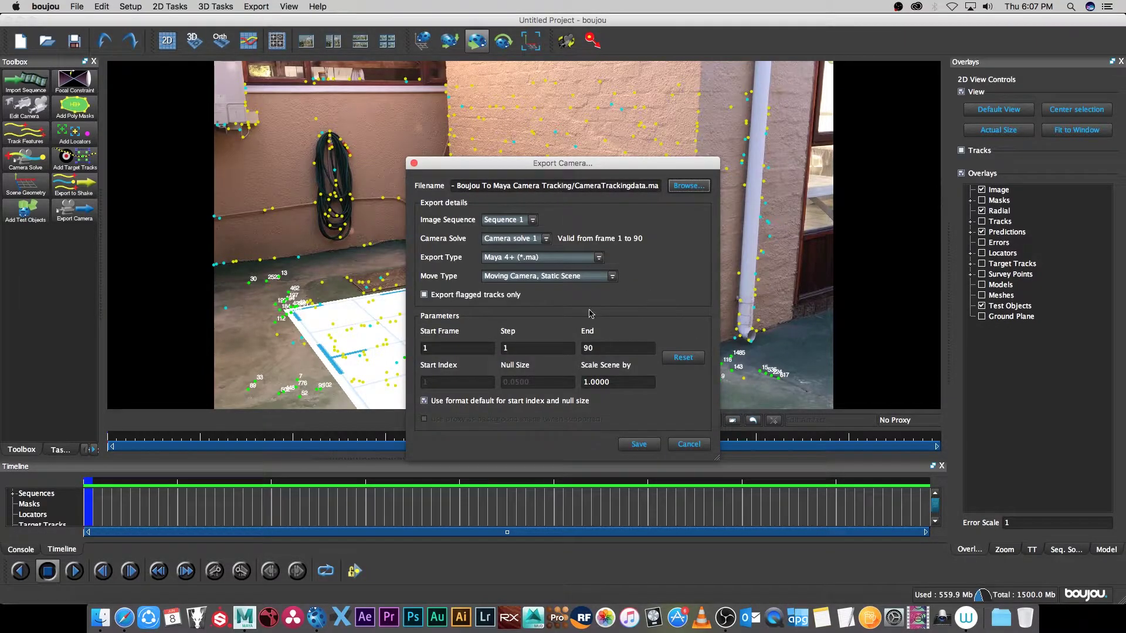
pyautogui.click(639, 444)
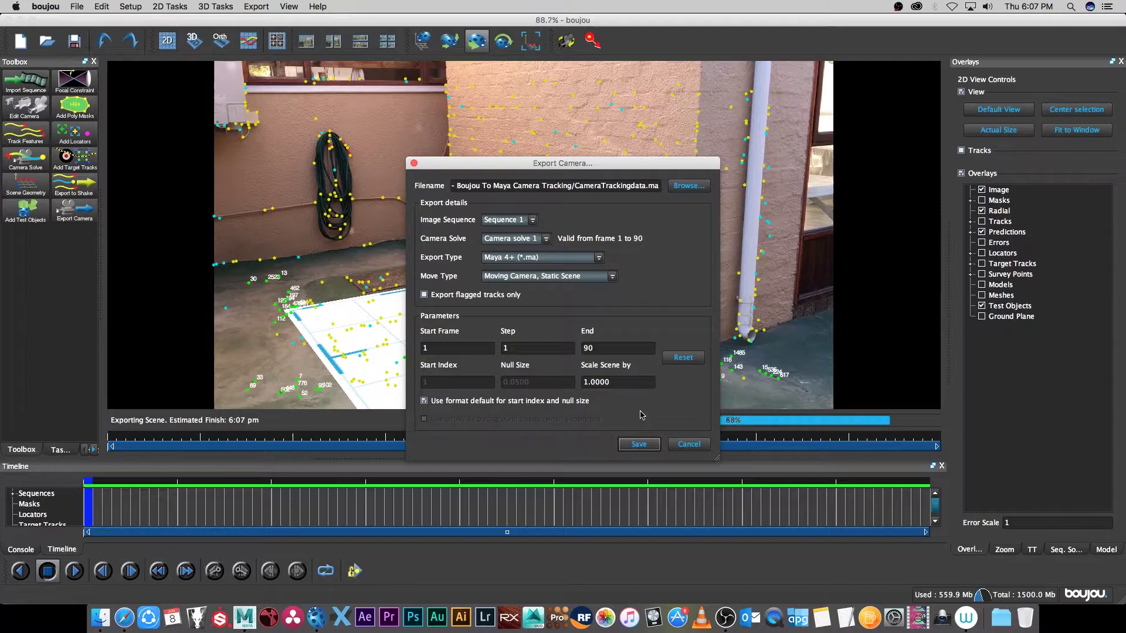
# - Switch to Maya and start a new empty scene
pyautogui.click(244, 617)
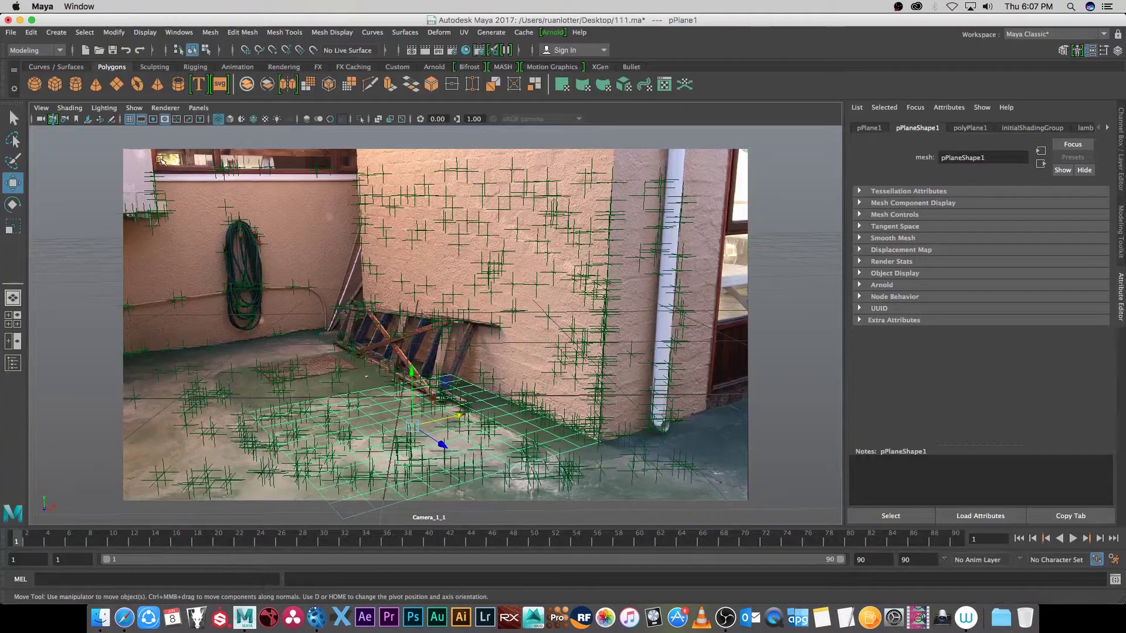
pyautogui.click(11, 32)
pyautogui.click(26, 45)
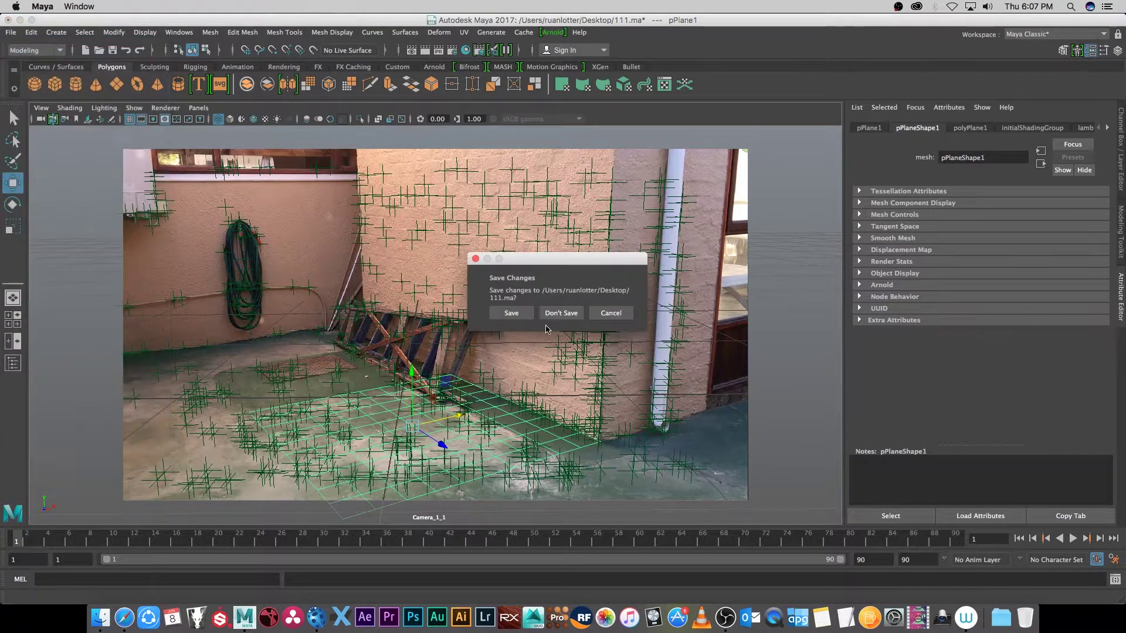
pyautogui.press('Escape')
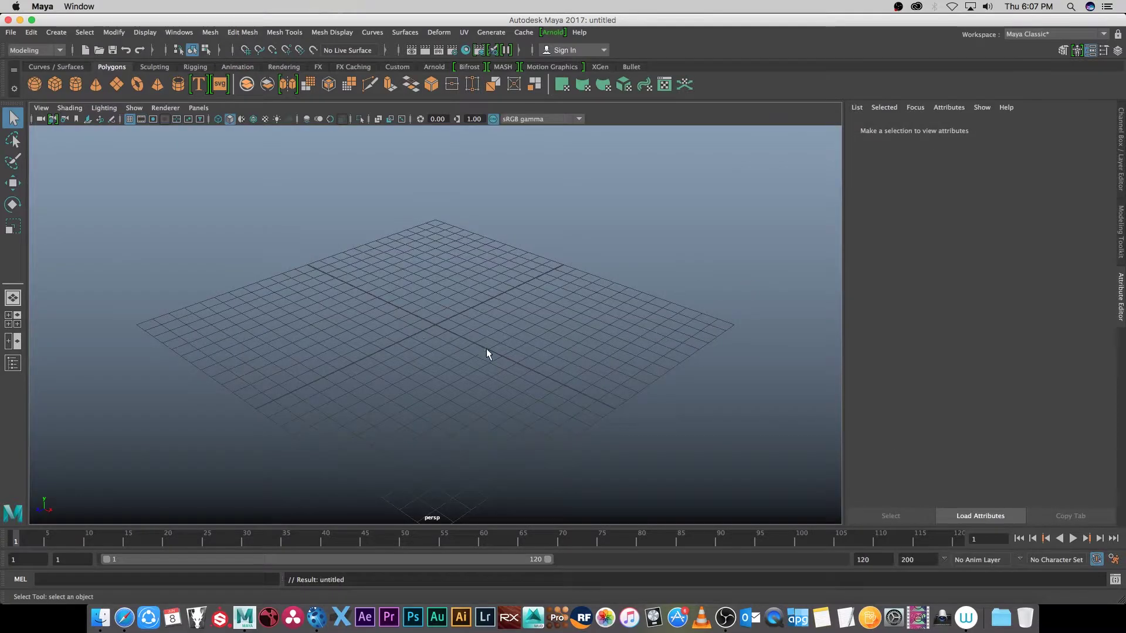
pyautogui.keyDown('alt'); pyautogui.moveTo(487, 350); pyautogui.dragTo(470, 400); pyautogui.keyUp('alt')
# - Open CameraTrackingdata.ma from the camera tracking folder, discarding the untitled scene's changes
pyautogui.click(11, 32)
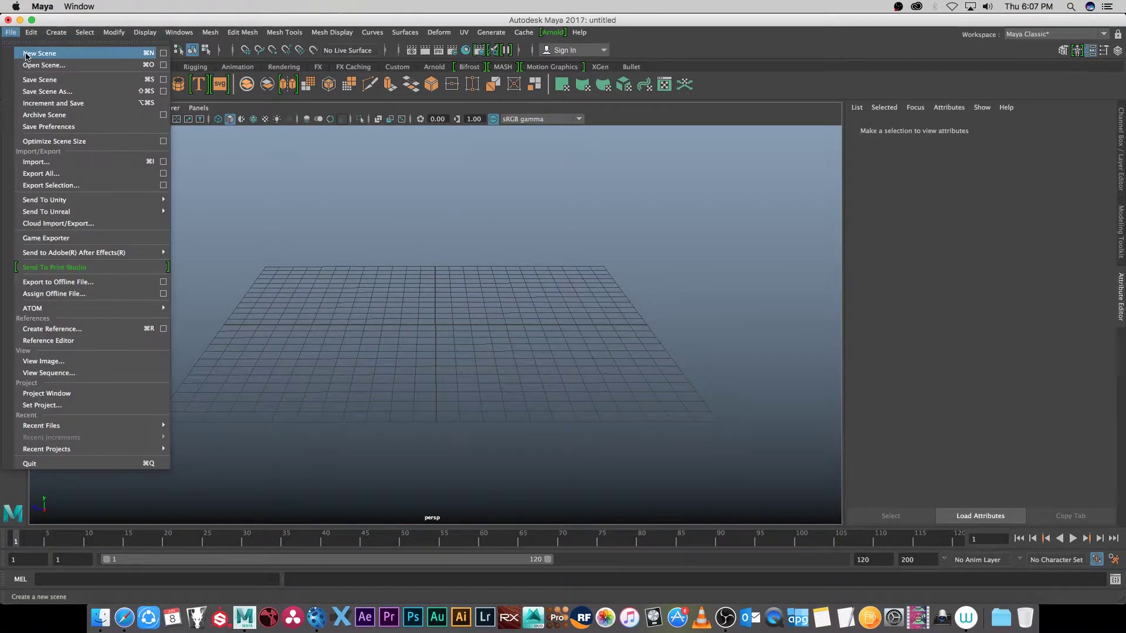
pyautogui.click(42, 65)
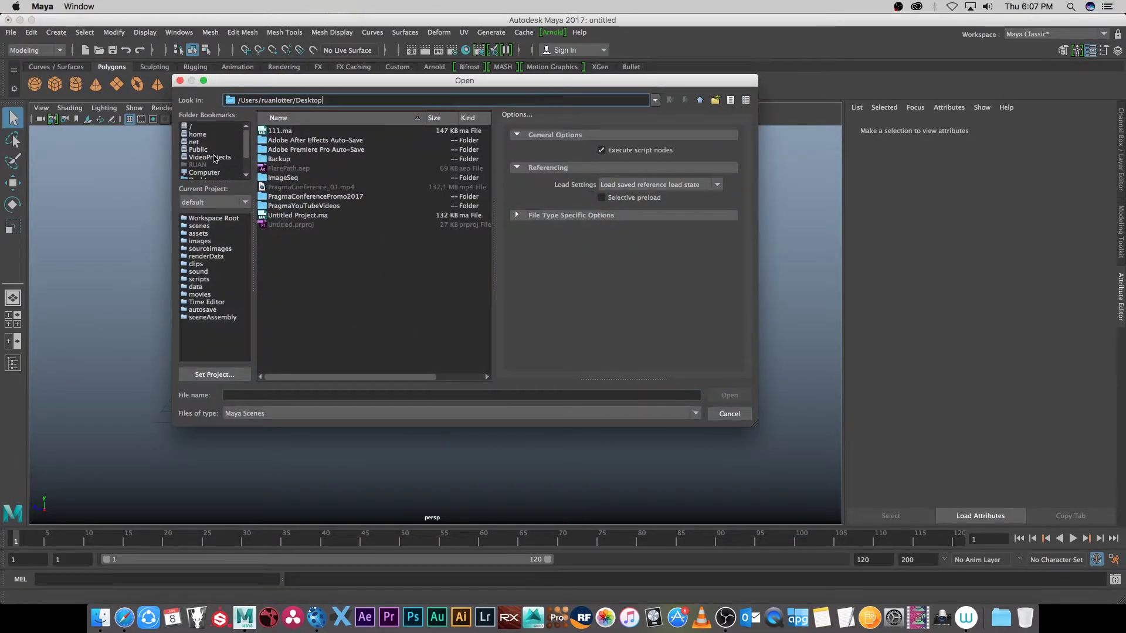
pyautogui.click(209, 157)
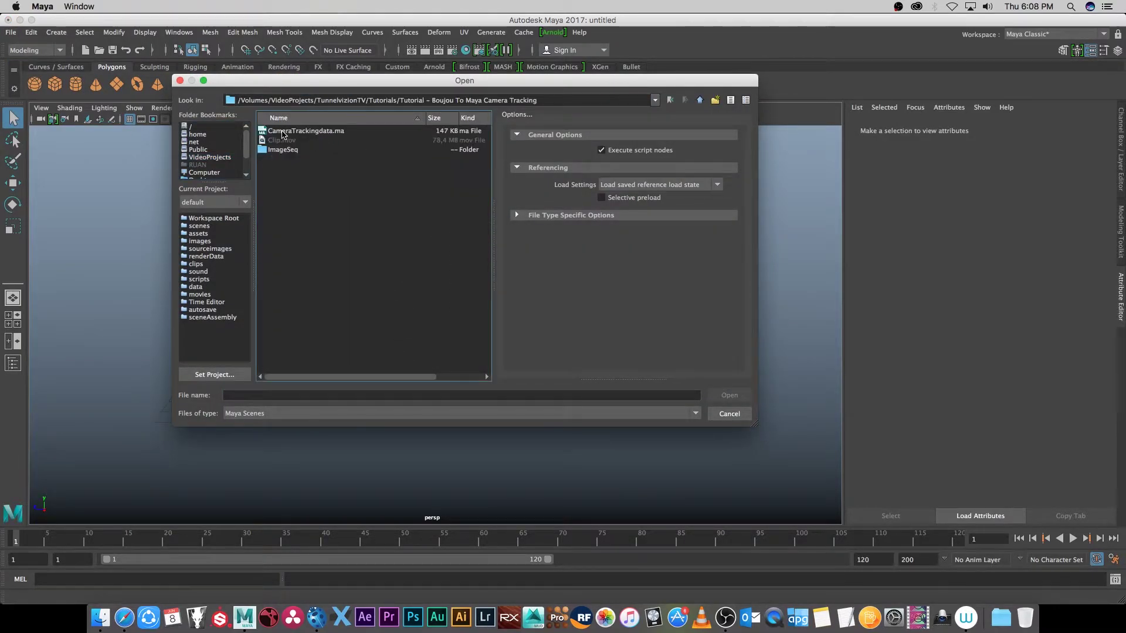
pyautogui.click(329, 132)
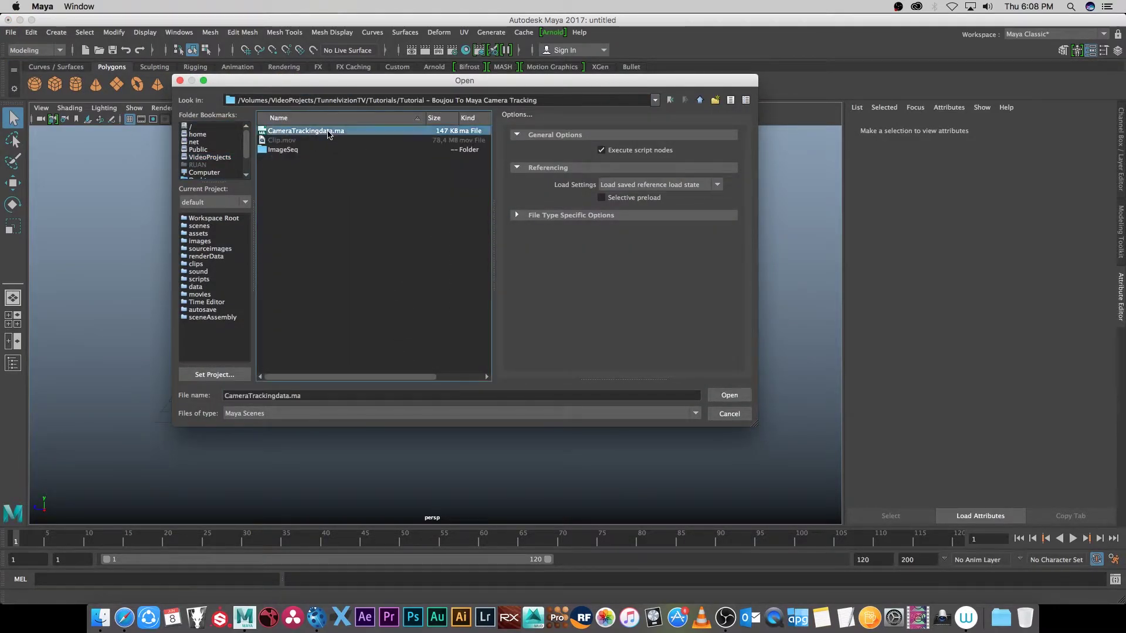
pyautogui.click(729, 396)
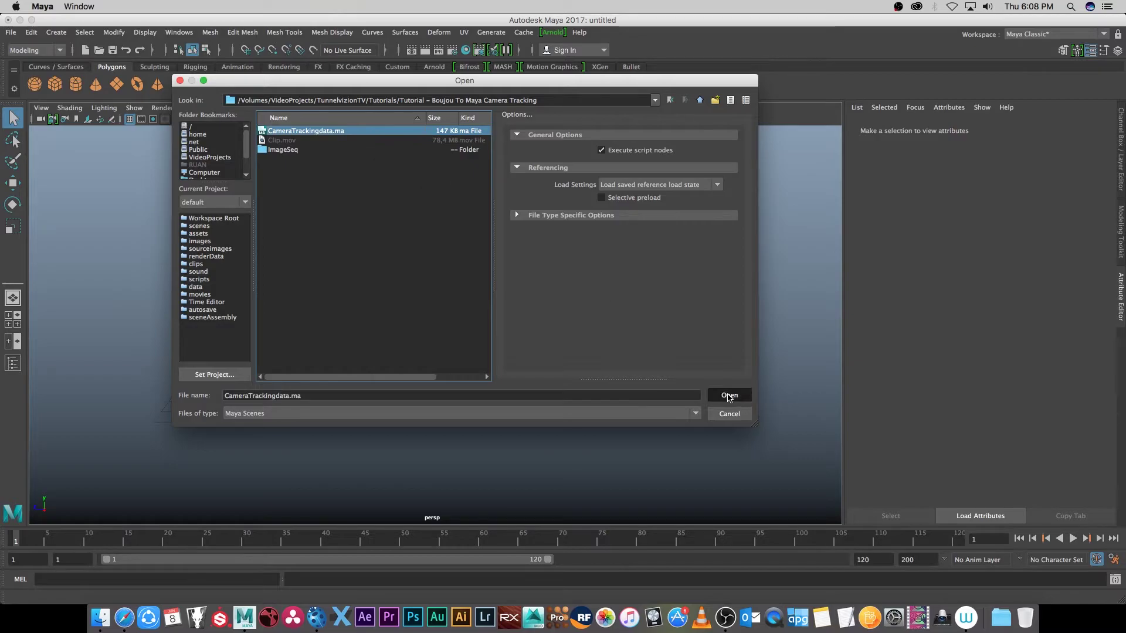
pyautogui.click(580, 311)
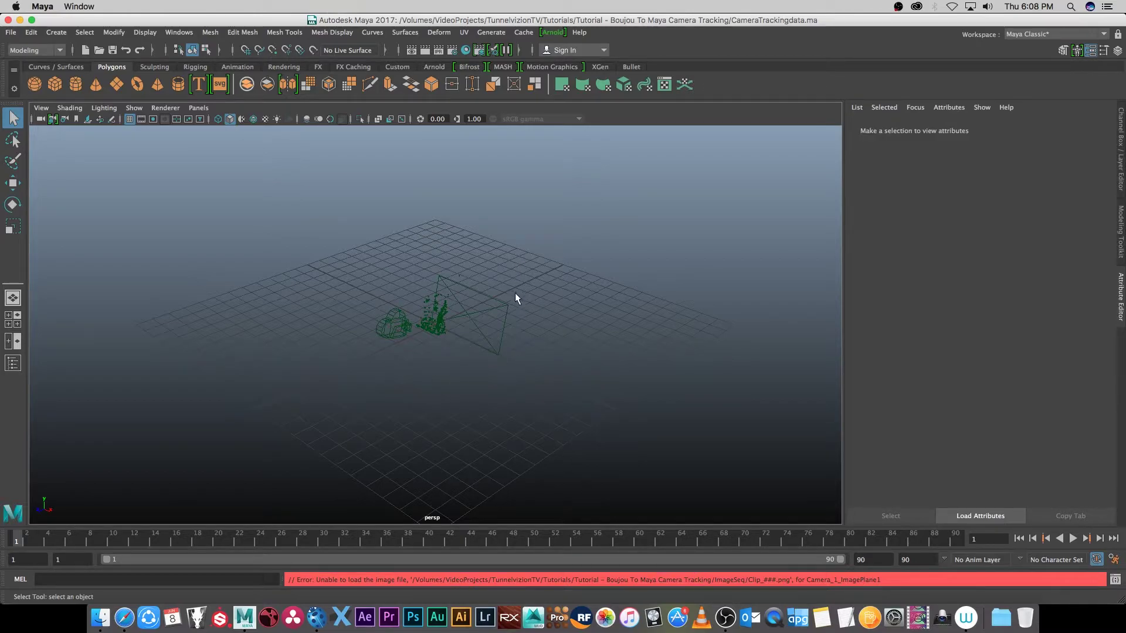
# - Load Clip_001.png into the camera's image plane
pyautogui.click(503, 305)
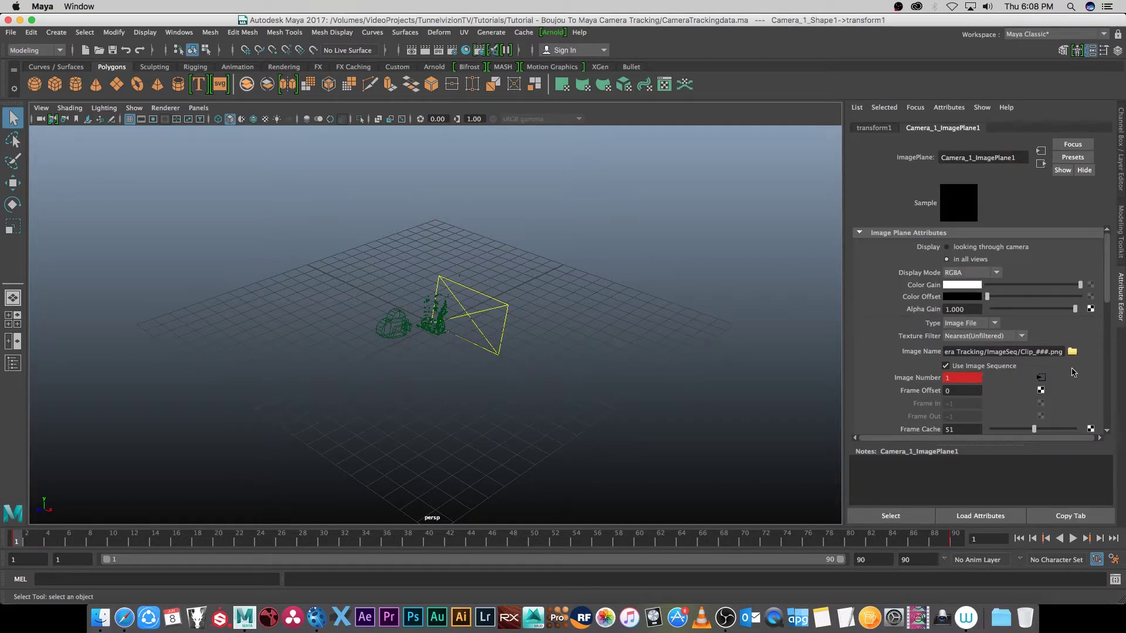
pyautogui.click(1072, 351)
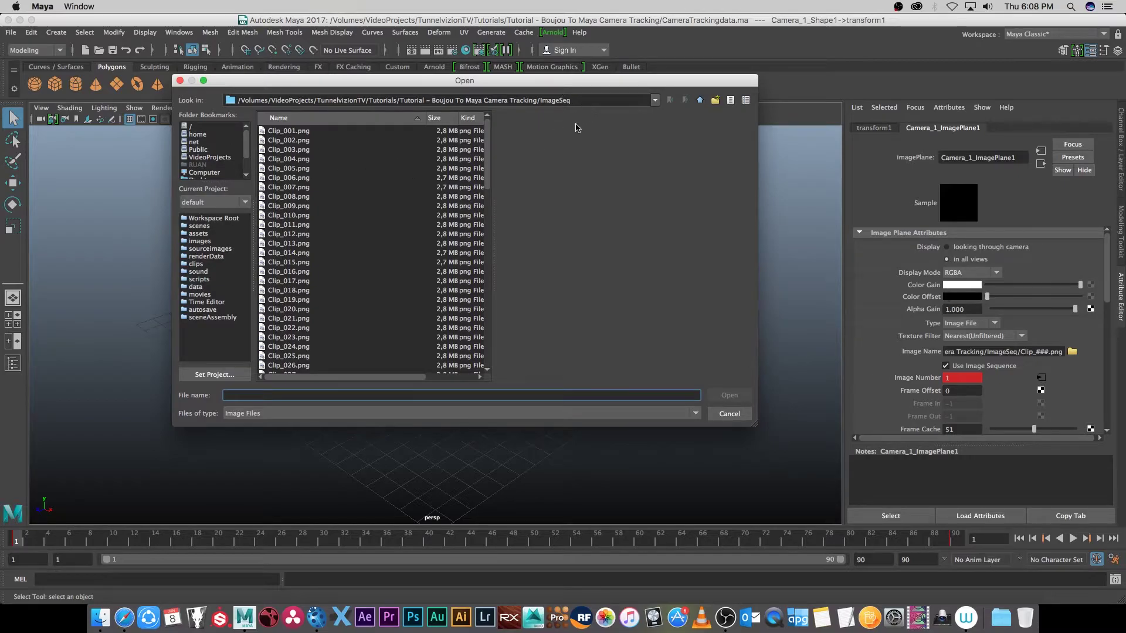
pyautogui.click(292, 131)
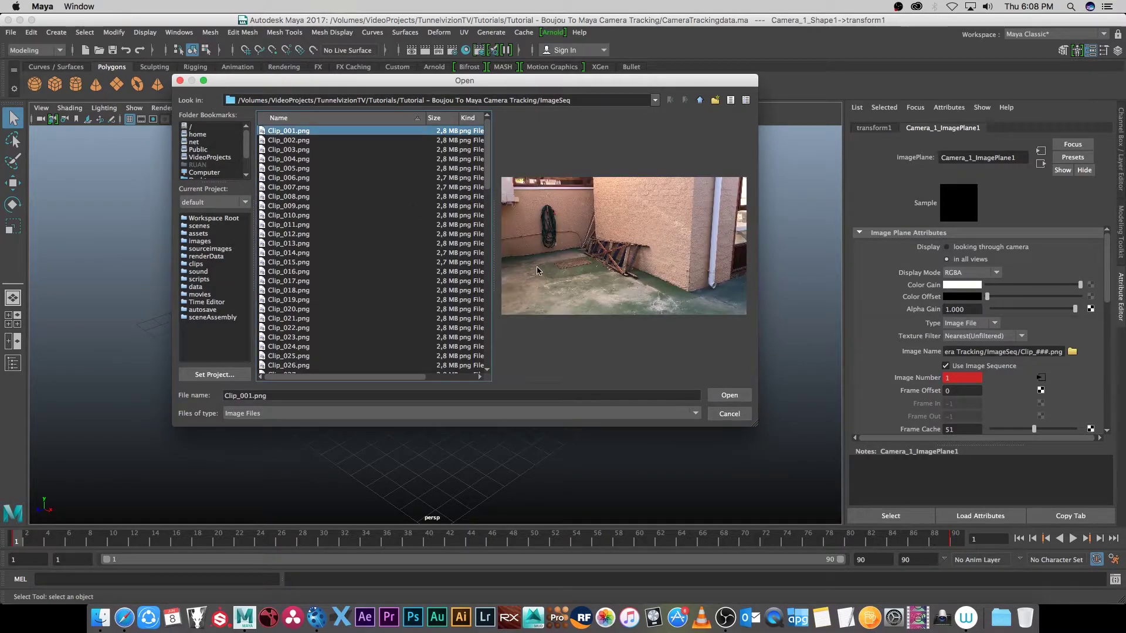
pyautogui.click(728, 395)
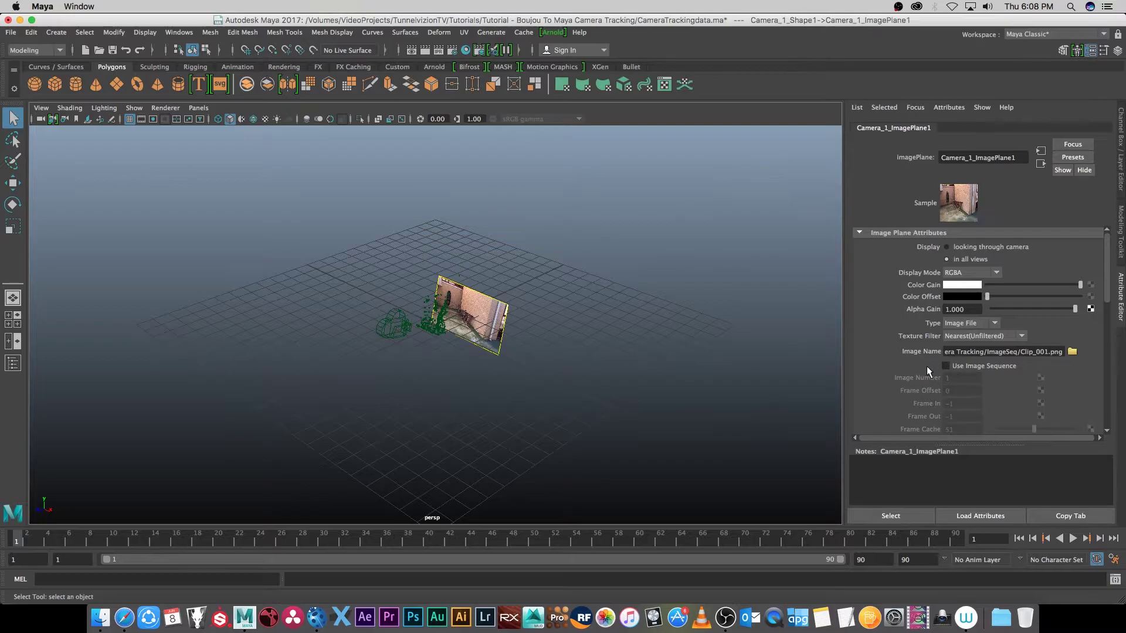
# - Enable Use Image Sequence and set Frame Cache to 90
pyautogui.click(989, 367)
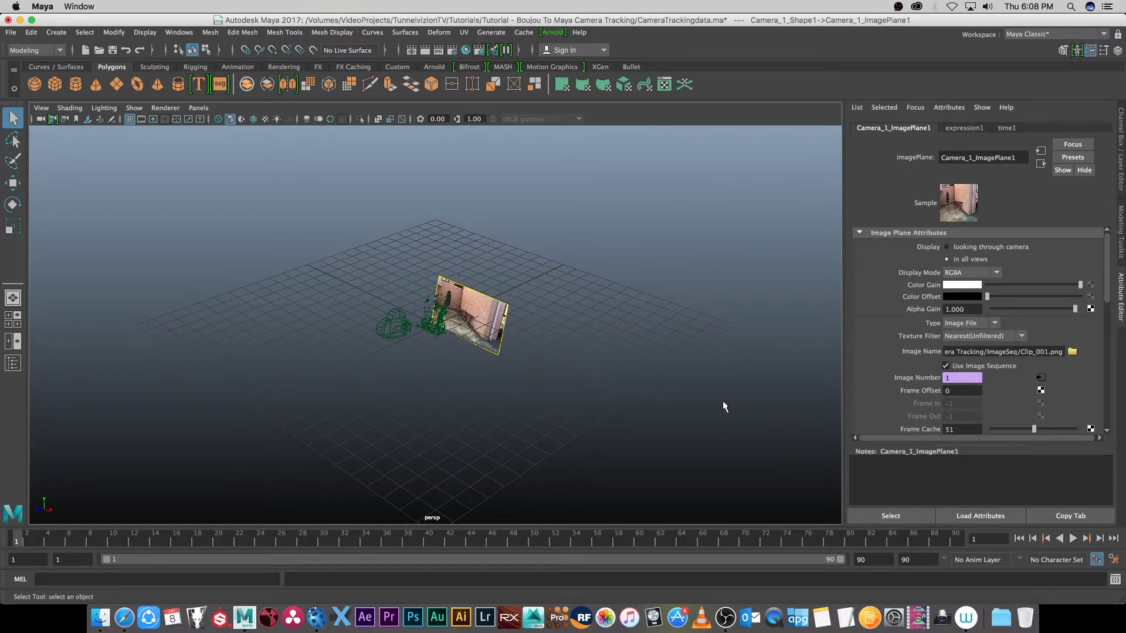
pyautogui.click(957, 430)
pyautogui.doubleClick(958, 431)
pyautogui.write('90')
pyautogui.press('Return')
pyautogui.keyDown('alt'); pyautogui.moveTo(546, 329); pyautogui.dragTo(525, 370); pyautogui.keyUp('alt')
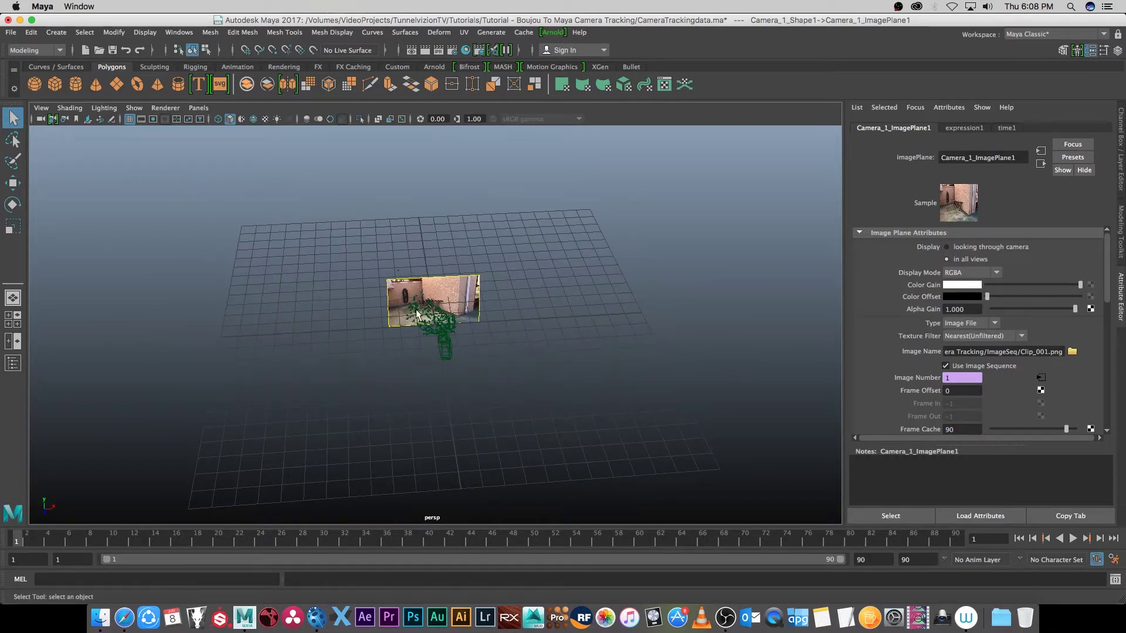
# - Look through Camera_1_1 in the viewport and lock the camera
pyautogui.click(199, 108)
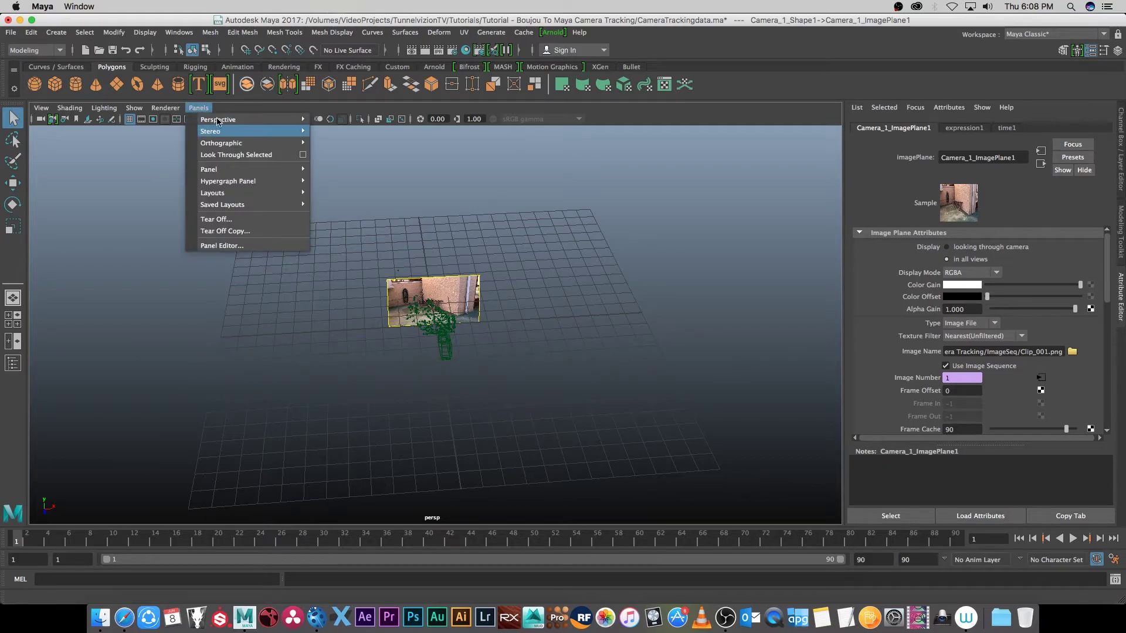
pyautogui.moveTo(280, 121)
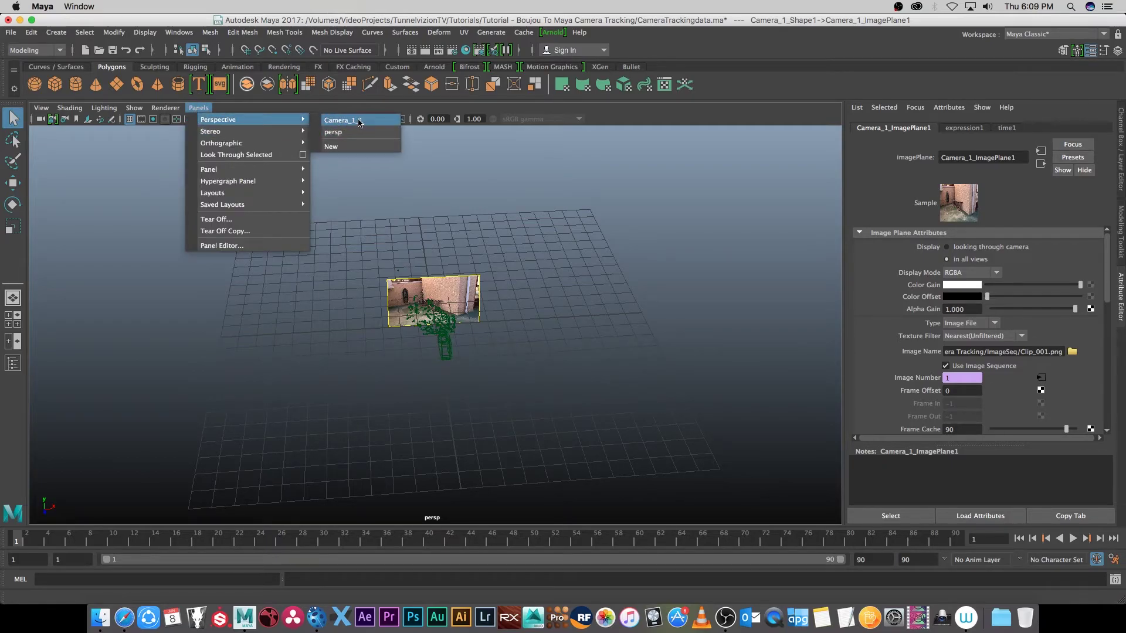
pyautogui.click(359, 121)
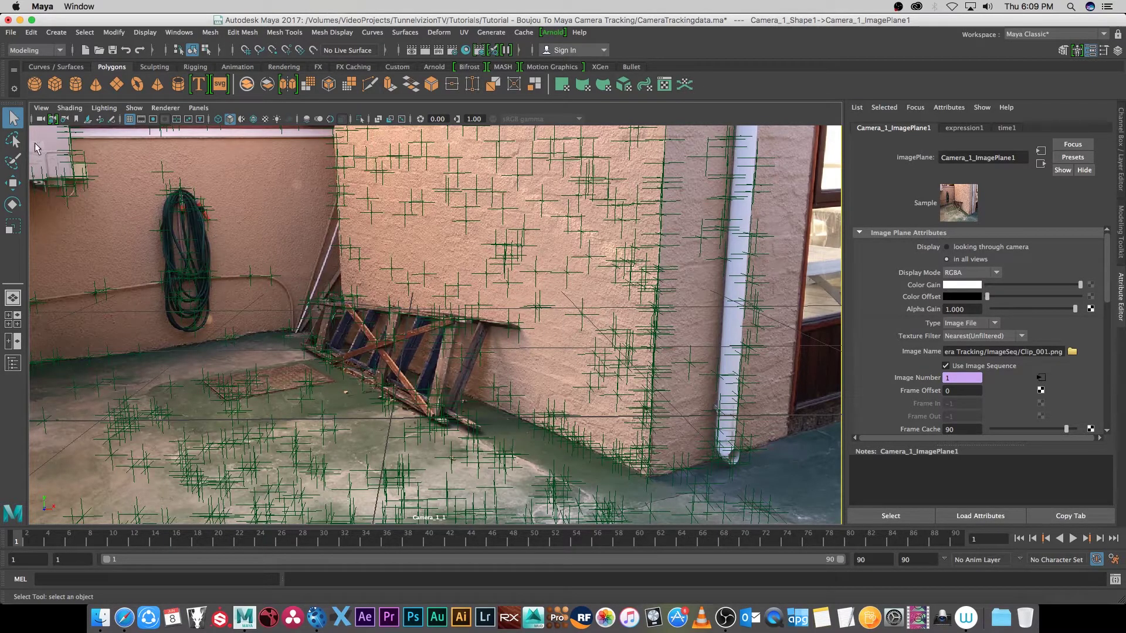
pyautogui.click(53, 119)
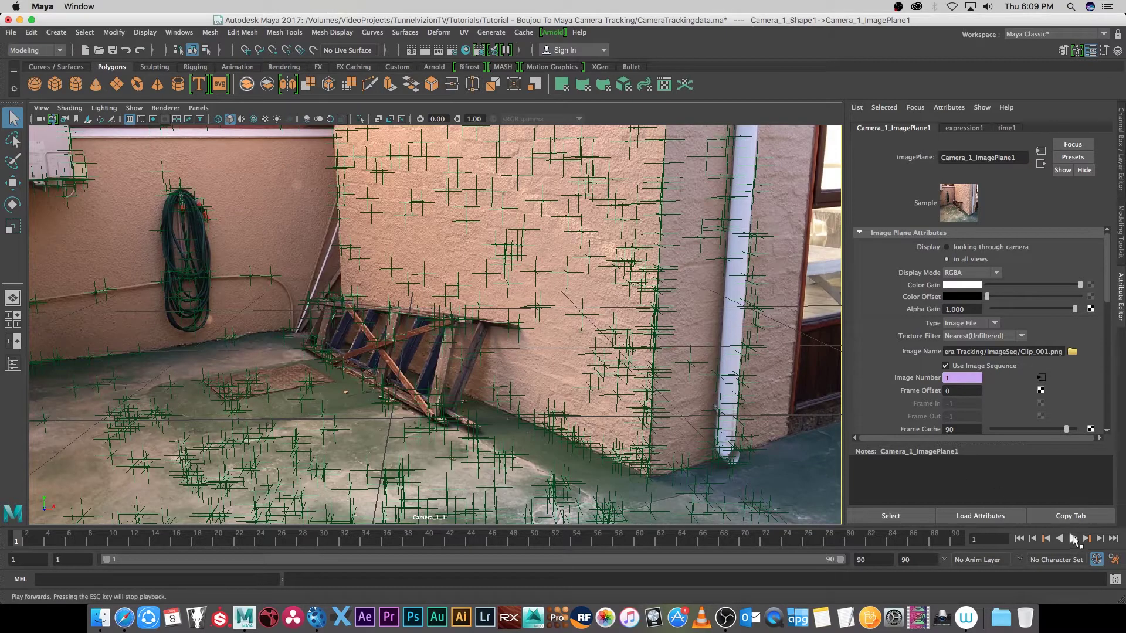
# - Play the tracked shot, stop it, and return to frame 1
pyautogui.click(1073, 538)
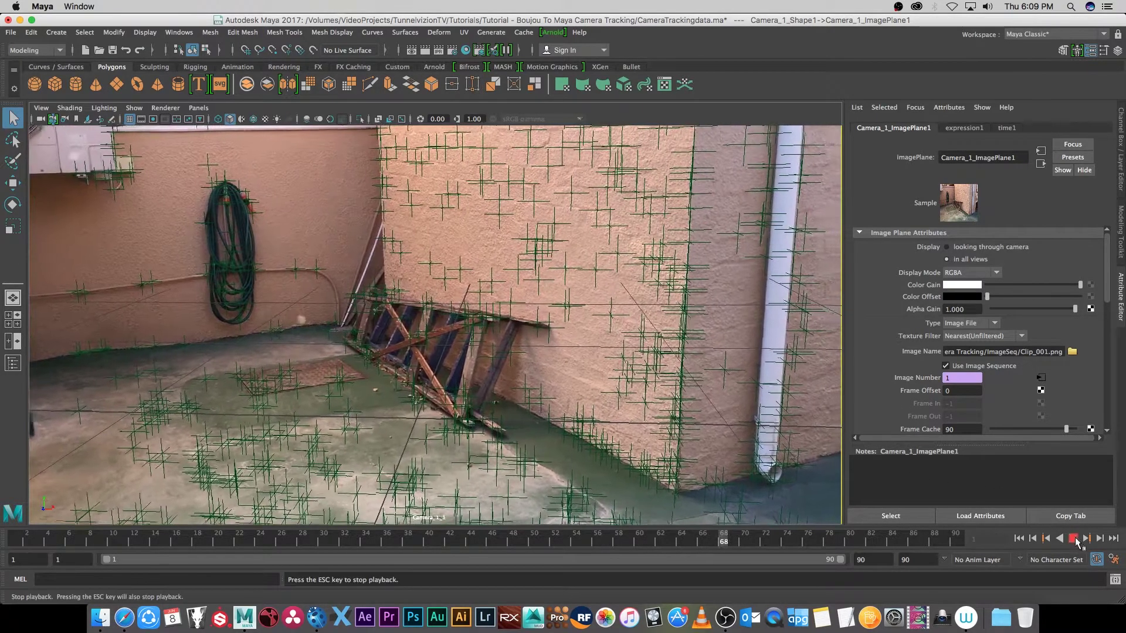
pyautogui.click(1073, 539)
pyautogui.click(1018, 538)
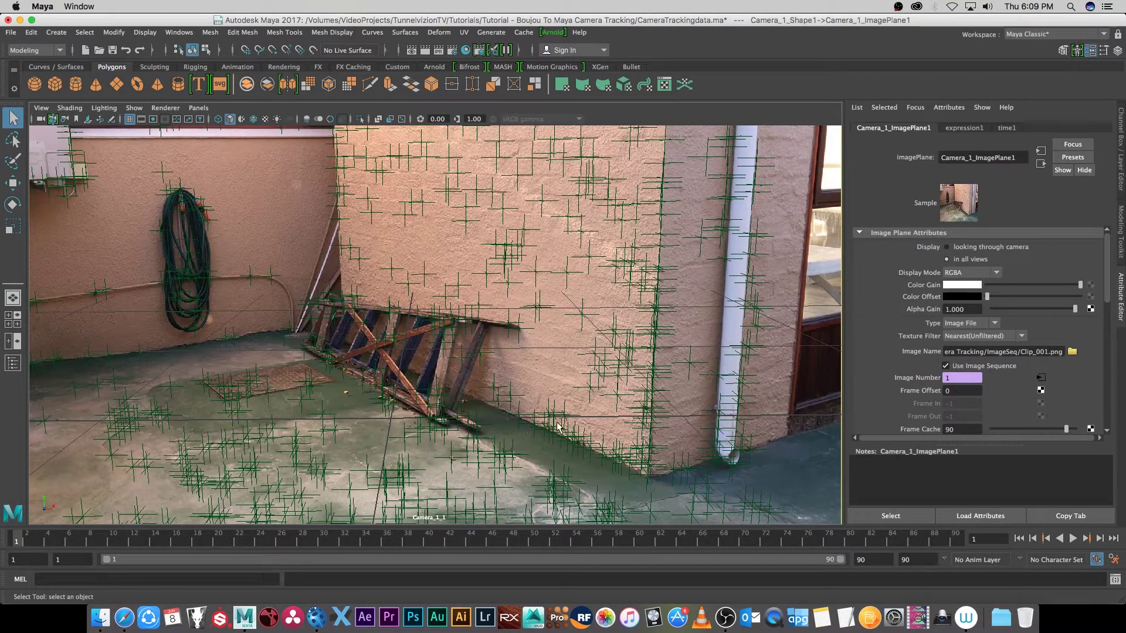
# - Add a polygon plane, rotate and move it onto the courtyard floor, then play to check alignment
pyautogui.click(117, 85)
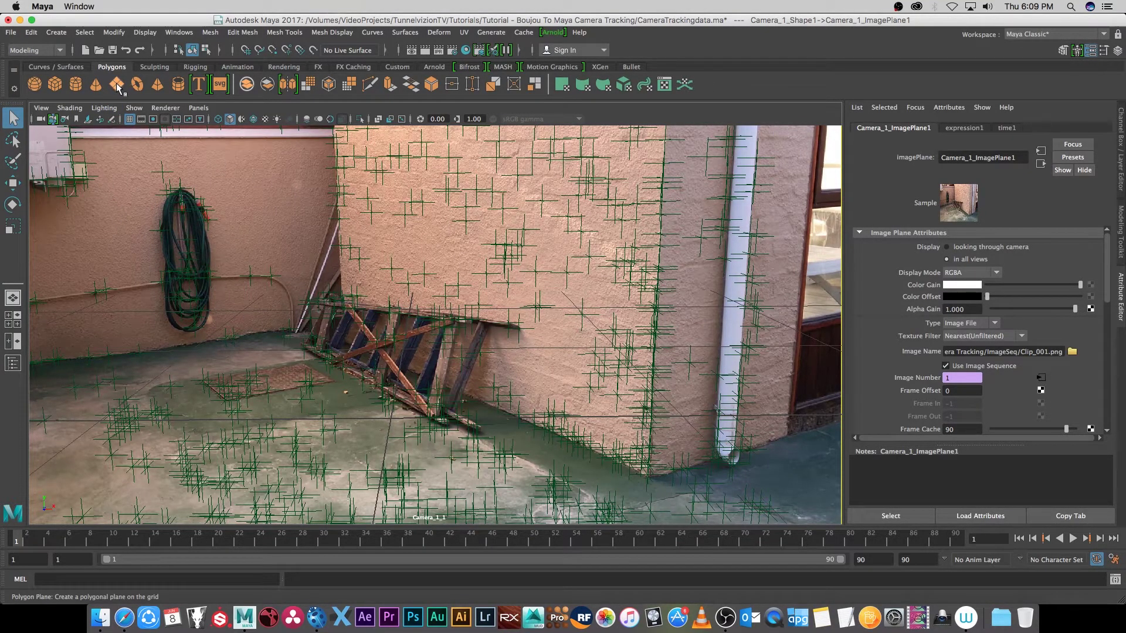
pyautogui.press('e')
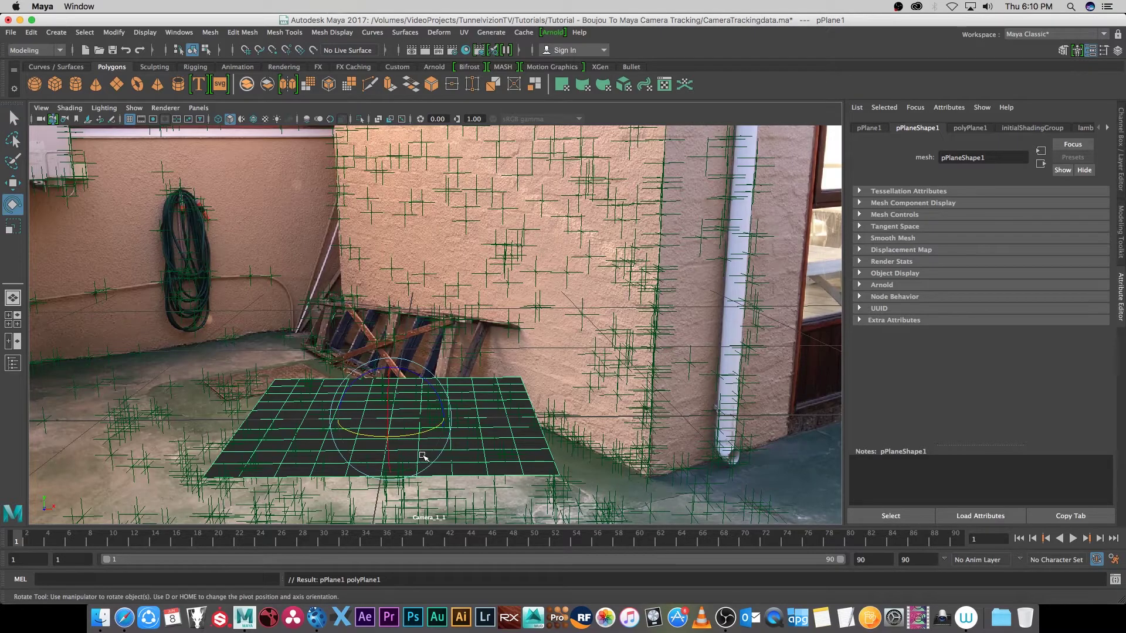
pyautogui.moveTo(413, 439); pyautogui.dragTo(434, 475)
pyautogui.press('w')
pyautogui.press('e')
pyautogui.press('w')
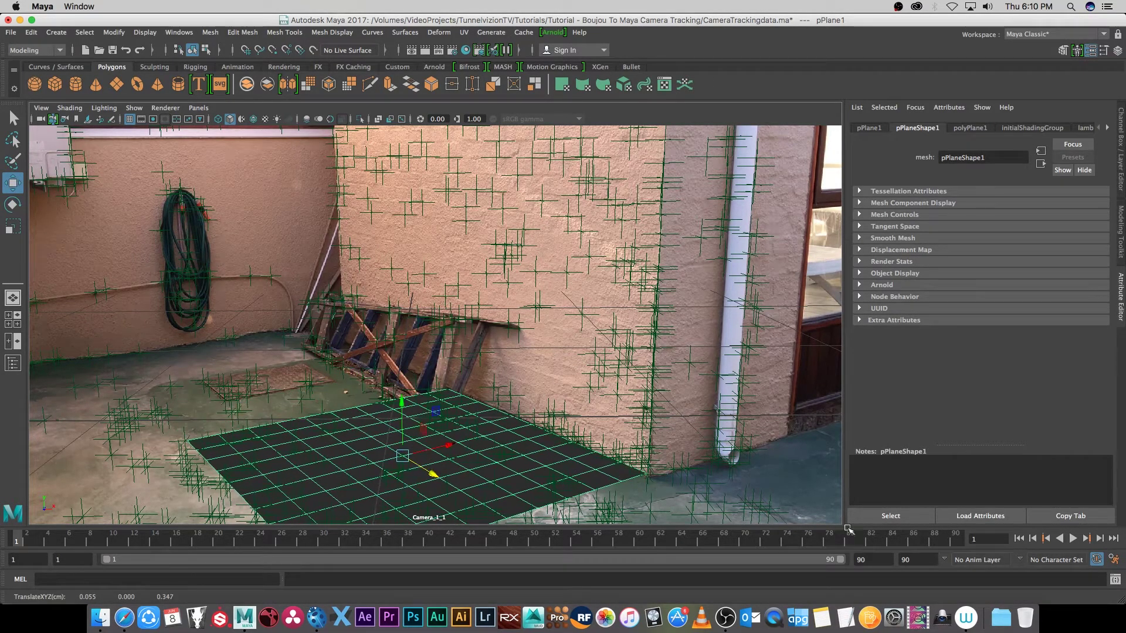
pyautogui.click(1072, 538)
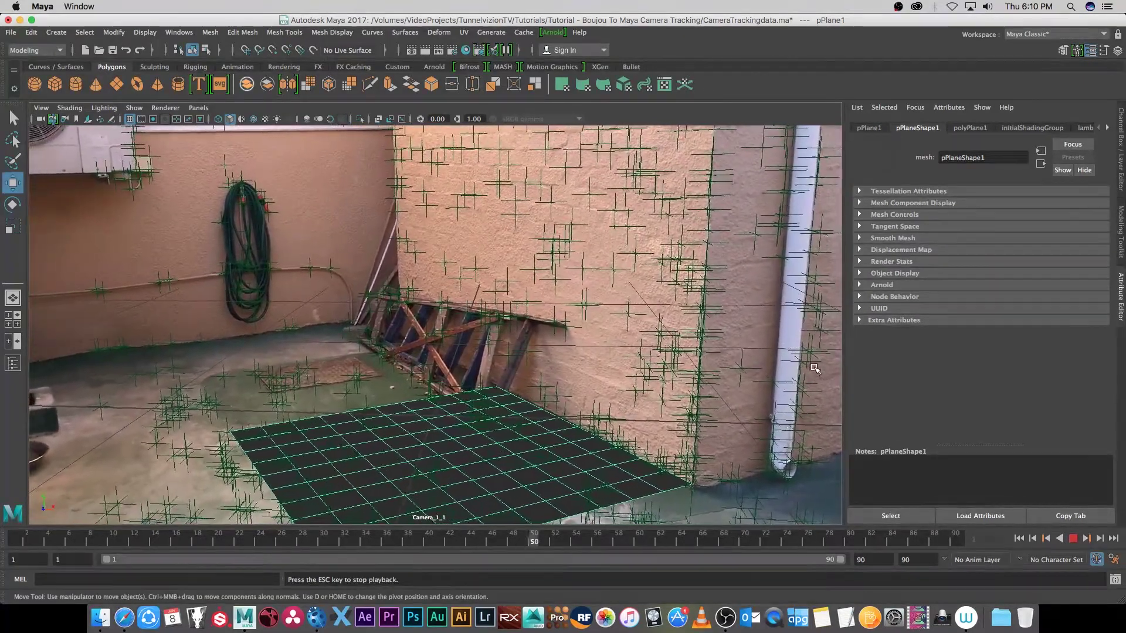